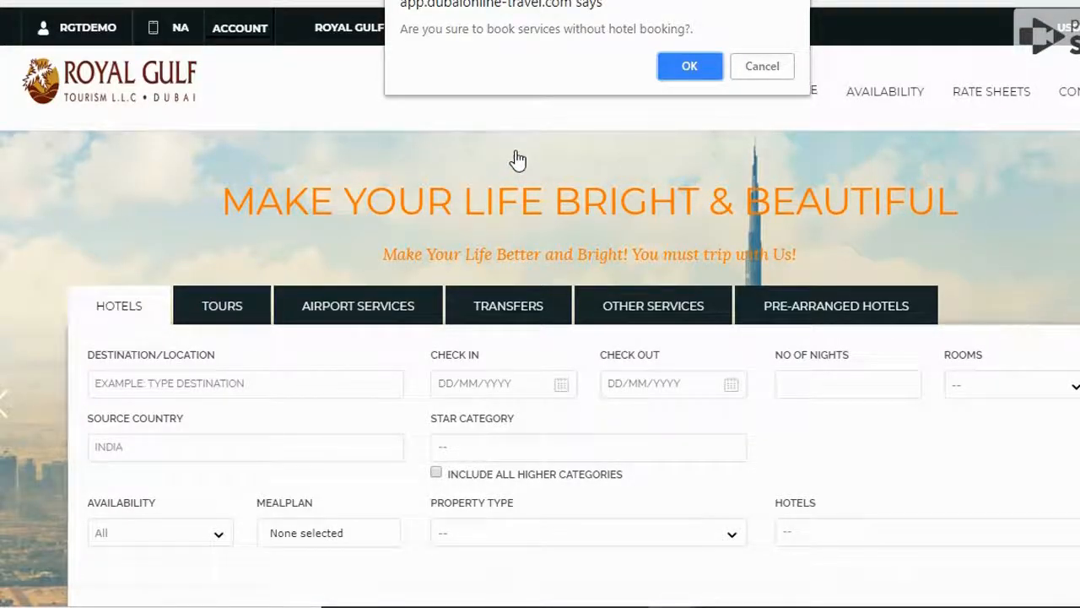
Step: Confirm booking services without a hotel, and set the tour dates from 22/08/2018 to 28/08/2018
{"action": "left_click", "coordinate": [692, 71]}
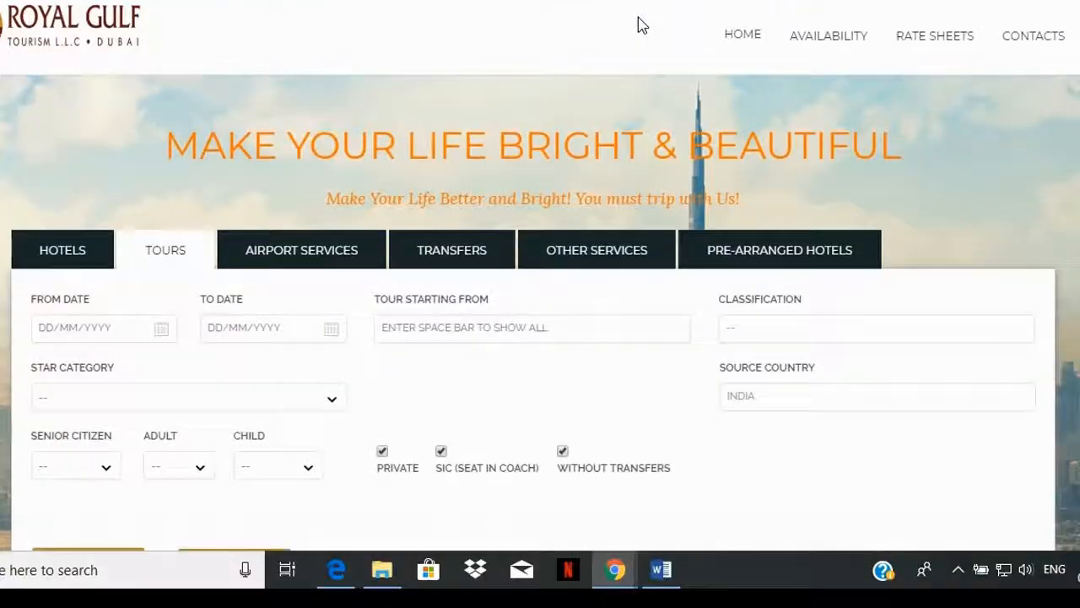
{"action": "scroll", "coordinate": [540, 312], "scroll_direction": "down", "scroll_amount": 2}
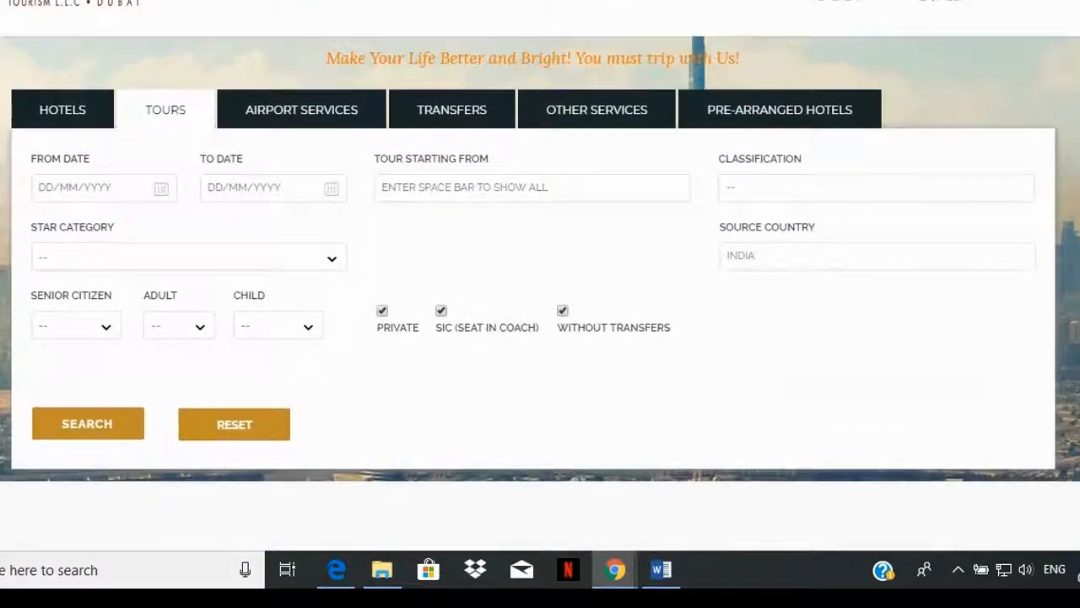
{"action": "key", "text": "ctrl+plus"}
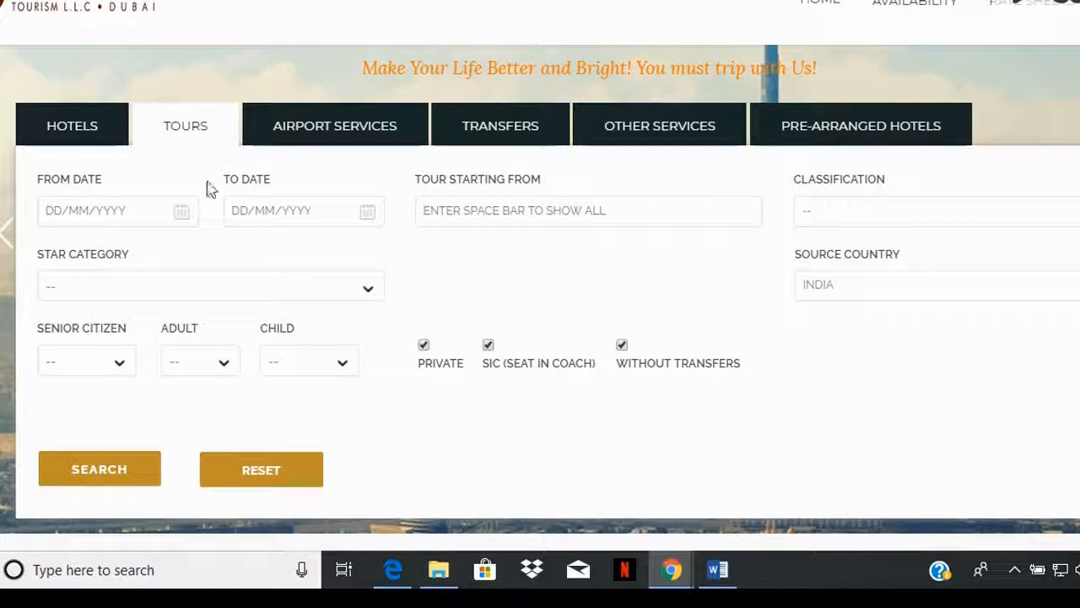
{"action": "left_click", "coordinate": [61, 216]}
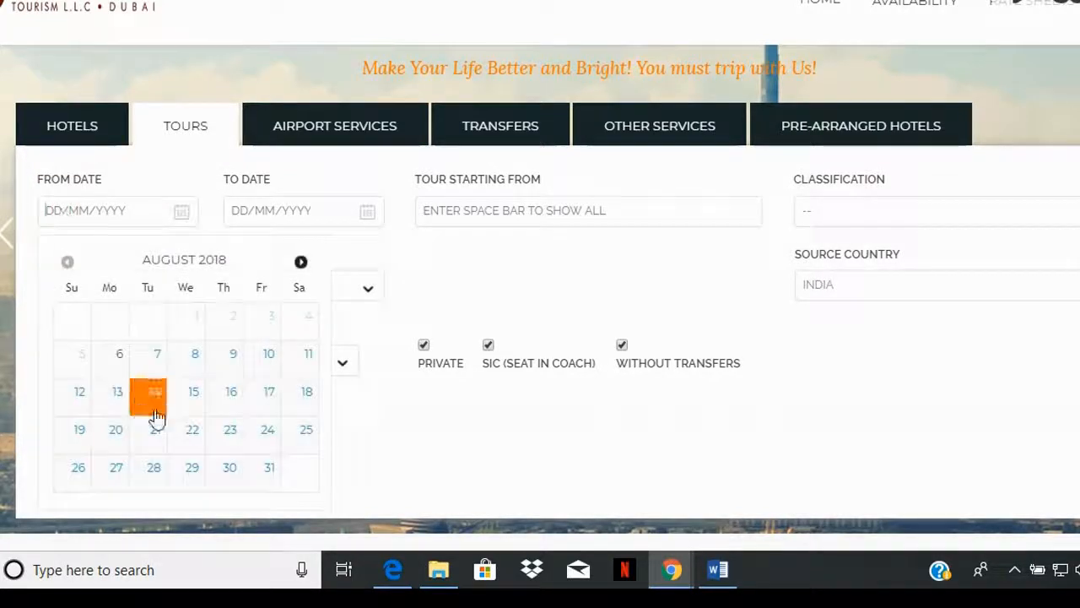
{"action": "left_click", "coordinate": [183, 434]}
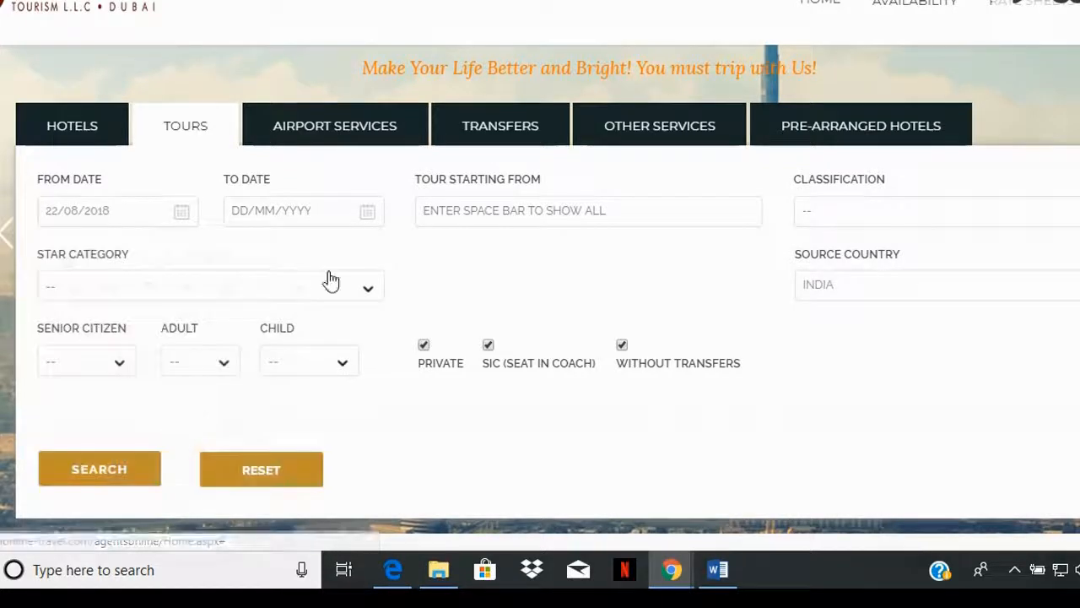
{"action": "left_click", "coordinate": [305, 213]}
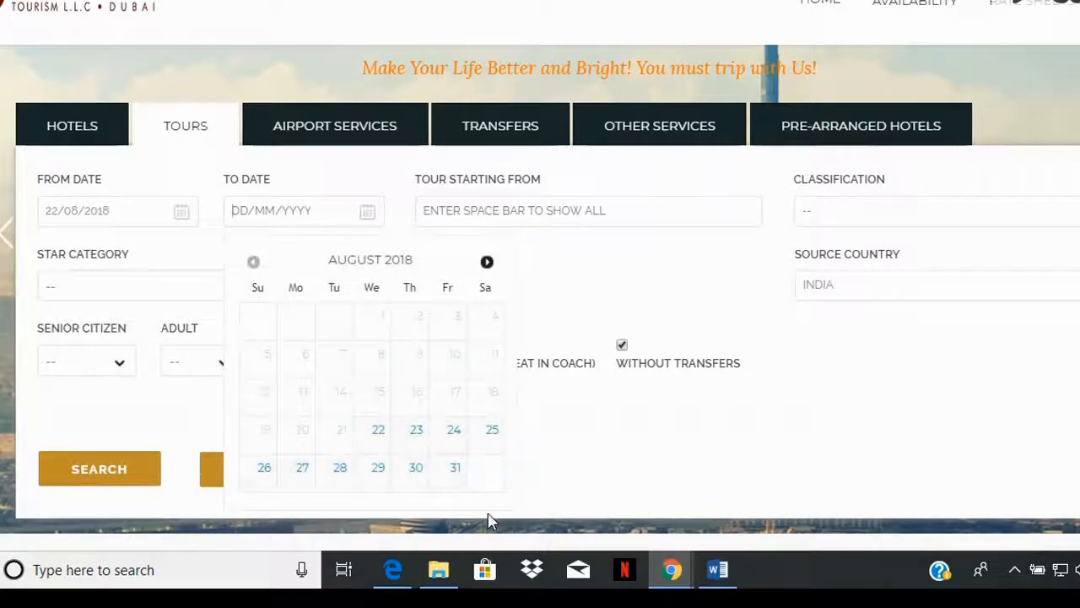
{"action": "left_click", "coordinate": [346, 471]}
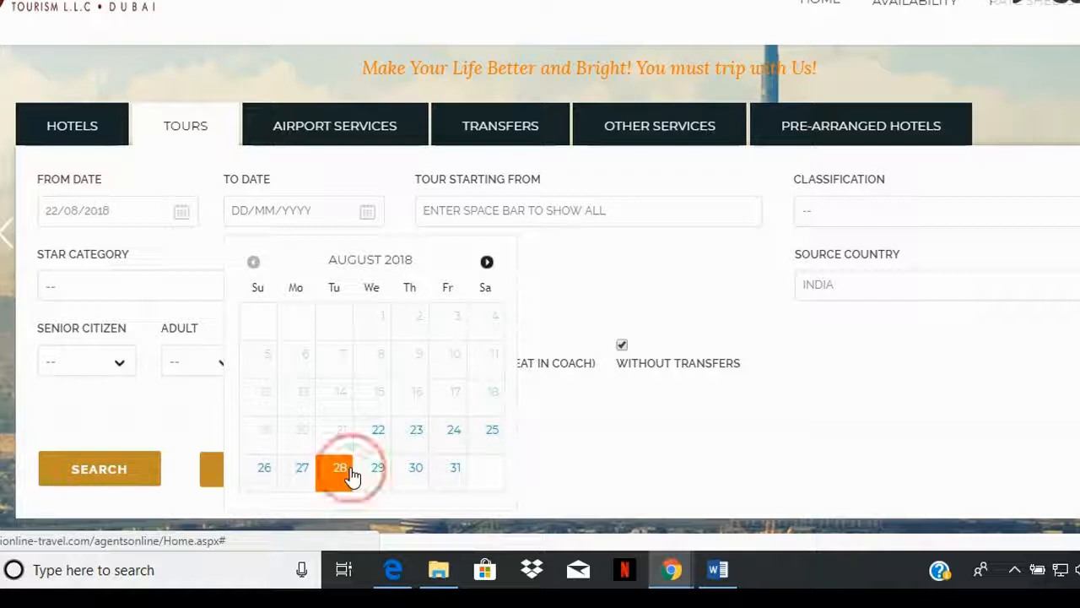
Step: Set the tour starting location to Deira Dubai City and the classification to Attraction
{"action": "left_click", "coordinate": [537, 211]}
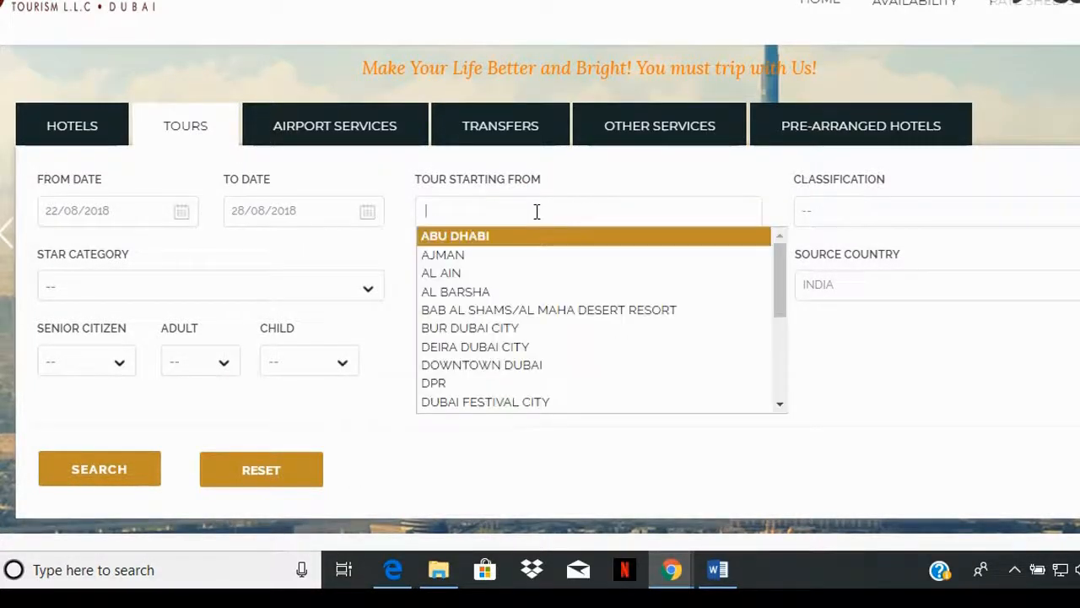
{"action": "left_click", "coordinate": [546, 347]}
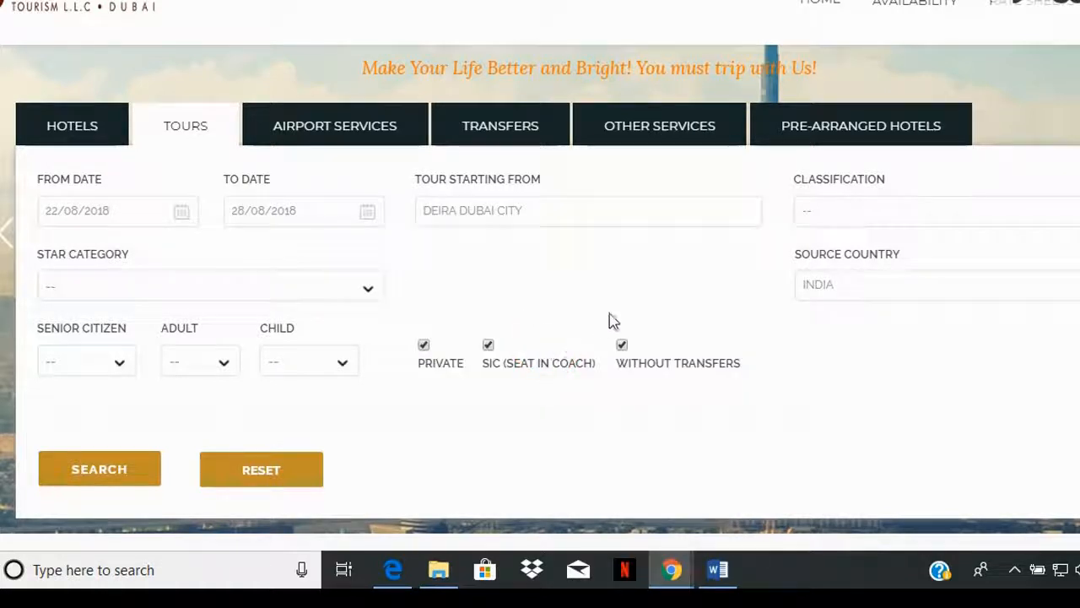
{"action": "left_click", "coordinate": [843, 215]}
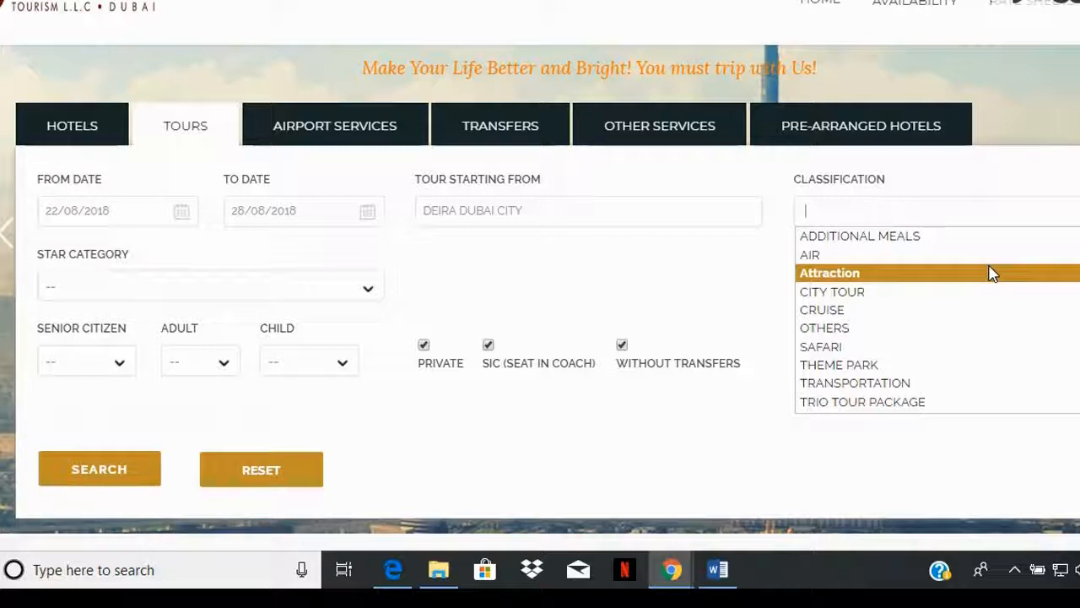
{"action": "left_click", "coordinate": [993, 274]}
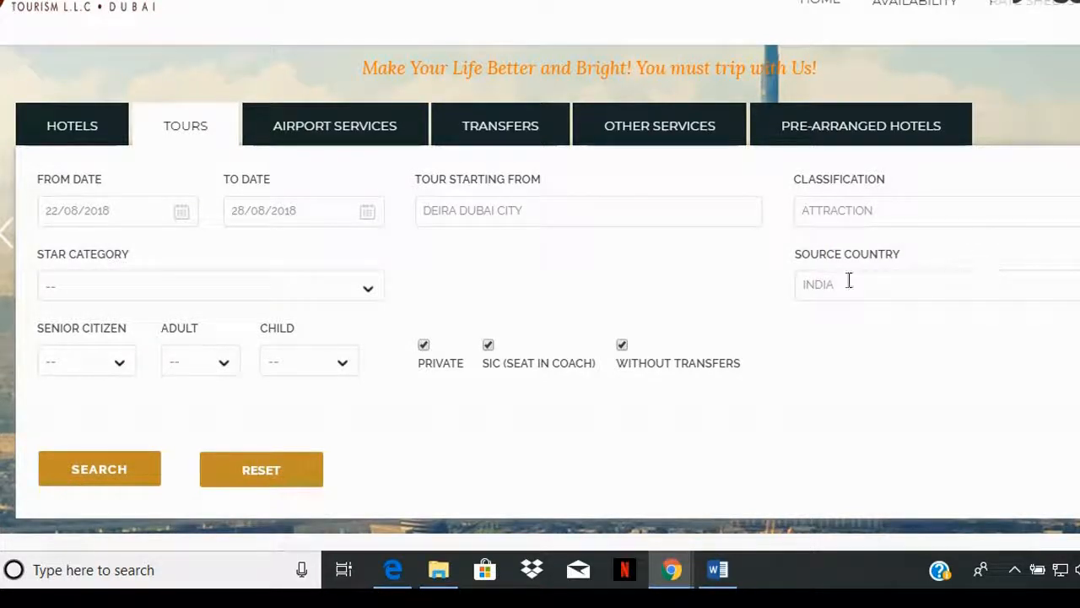
{"action": "left_click", "coordinate": [297, 302]}
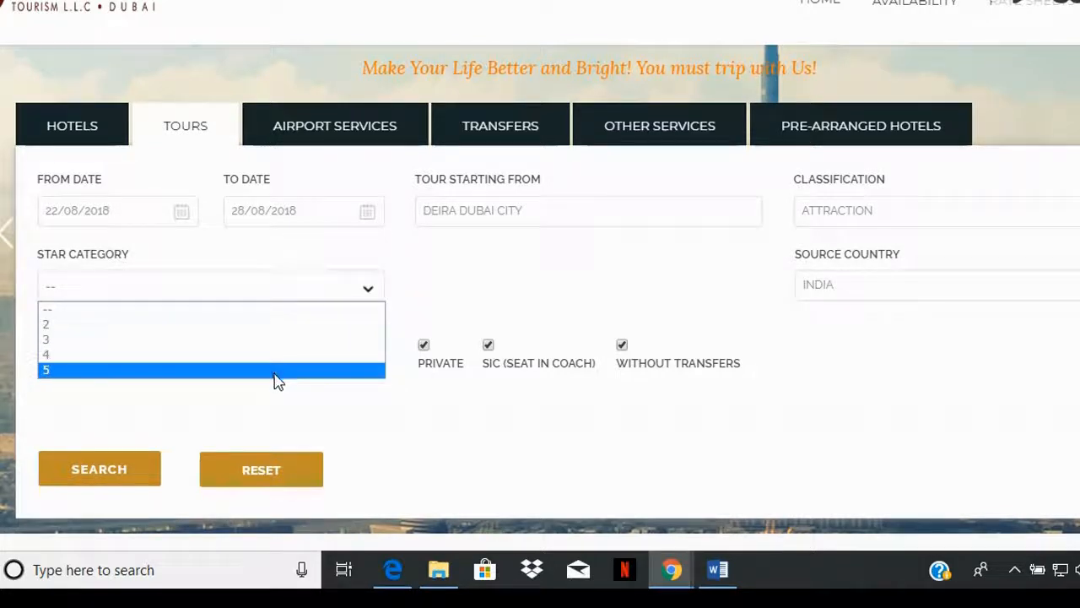
{"action": "left_click", "coordinate": [278, 314]}
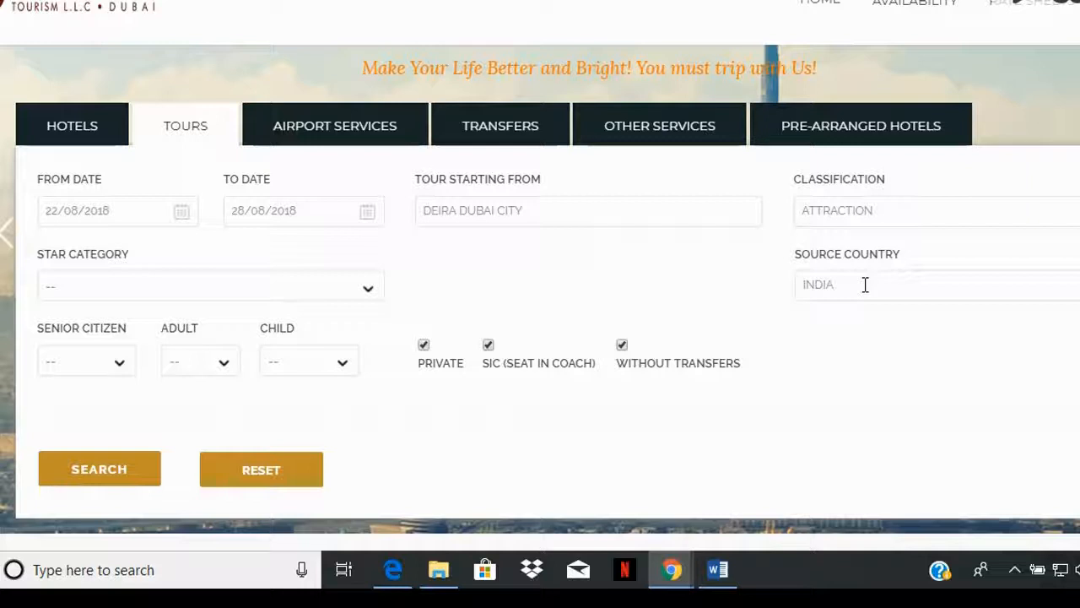
{"action": "left_click", "coordinate": [114, 364]}
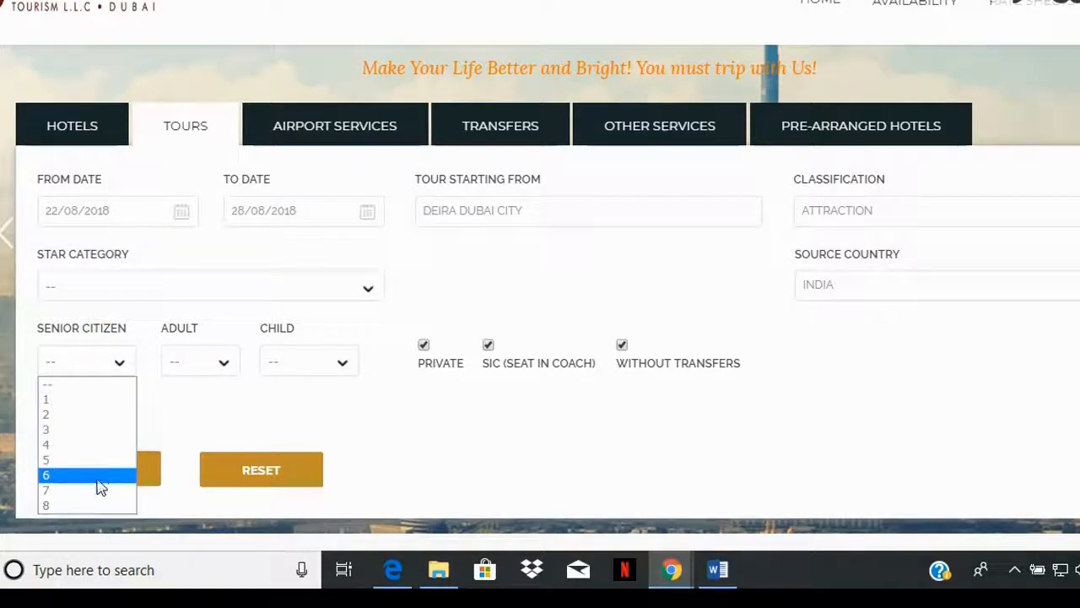
{"action": "left_click", "coordinate": [116, 368]}
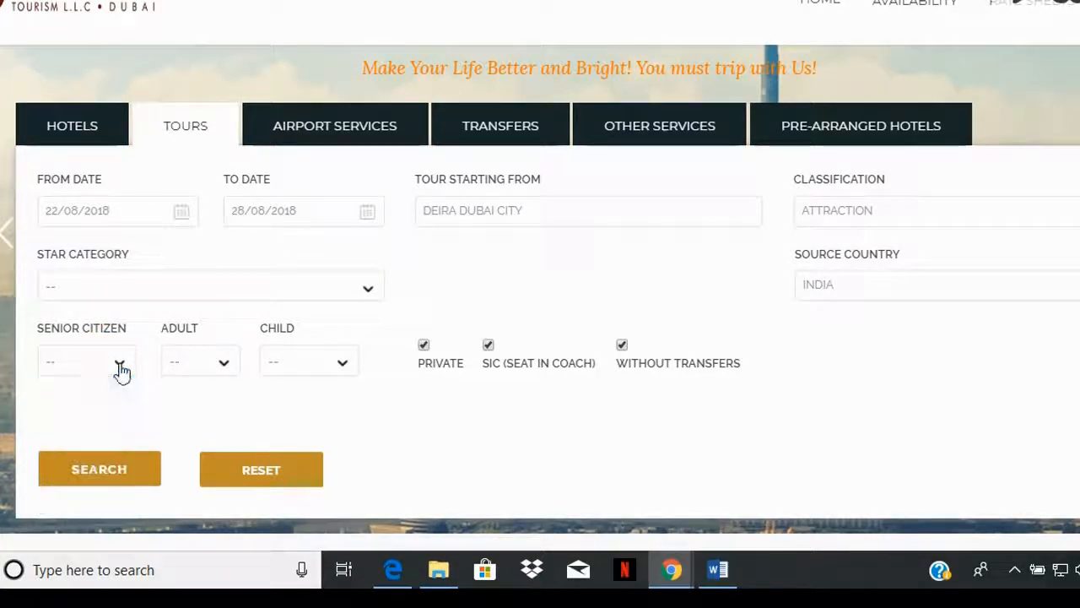
Step: Set the number of adults to 2 in the tour search form
{"action": "left_click", "coordinate": [225, 366]}
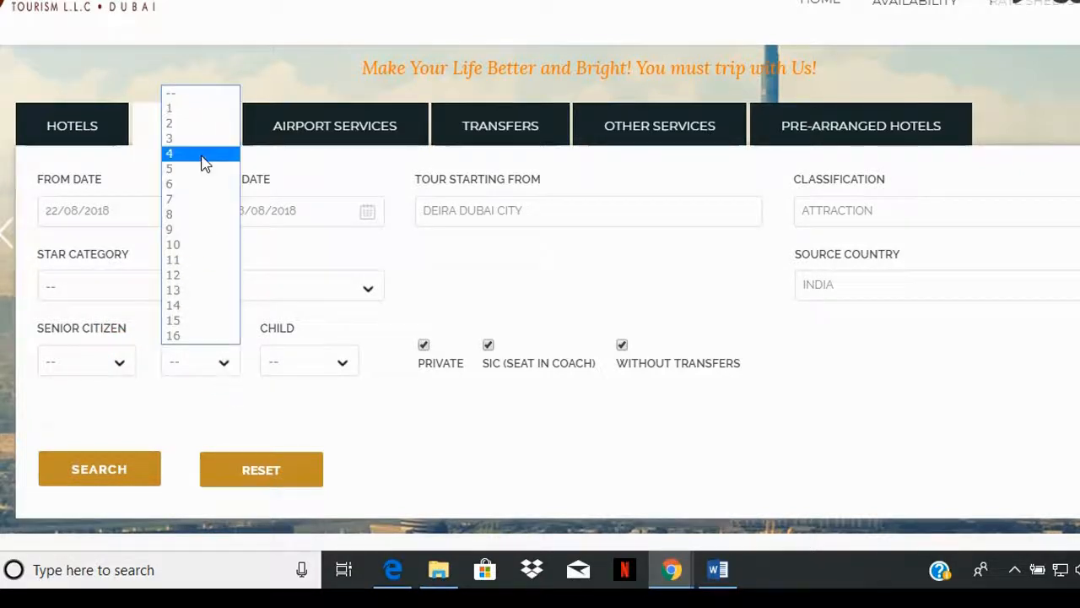
{"action": "left_click", "coordinate": [198, 126]}
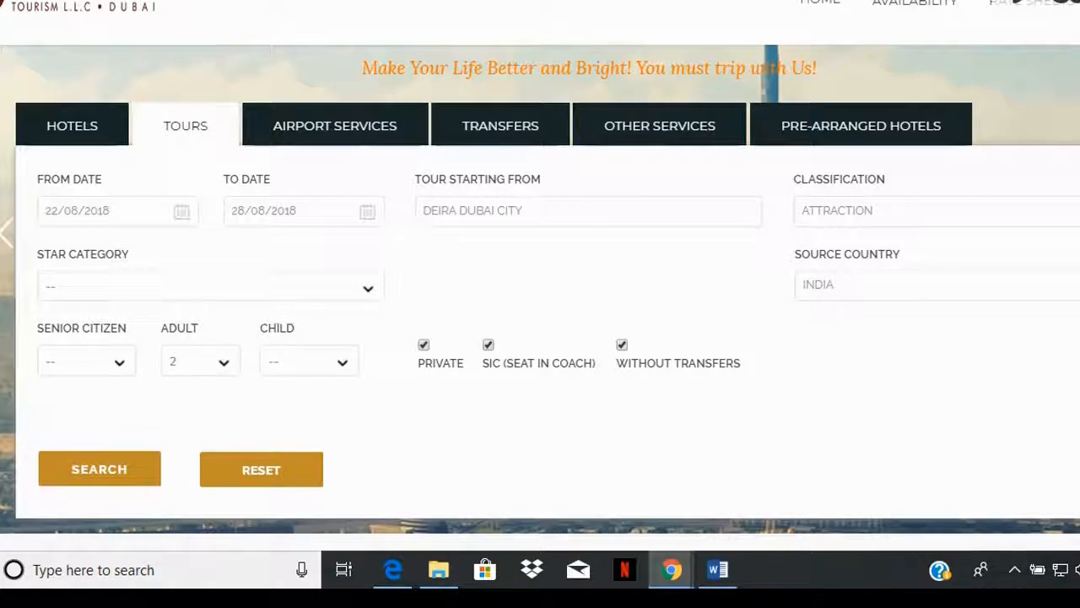
{"action": "scroll", "coordinate": [203, 363], "scroll_direction": "down", "scroll_amount": 2}
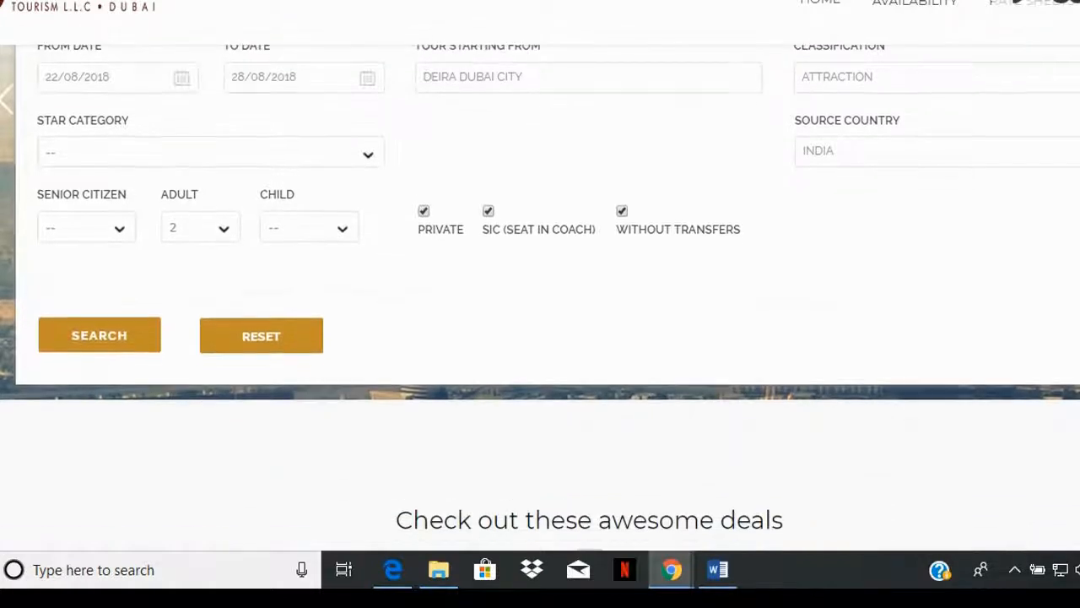
{"action": "left_click", "coordinate": [346, 240]}
{"action": "left_click", "coordinate": [319, 283]}
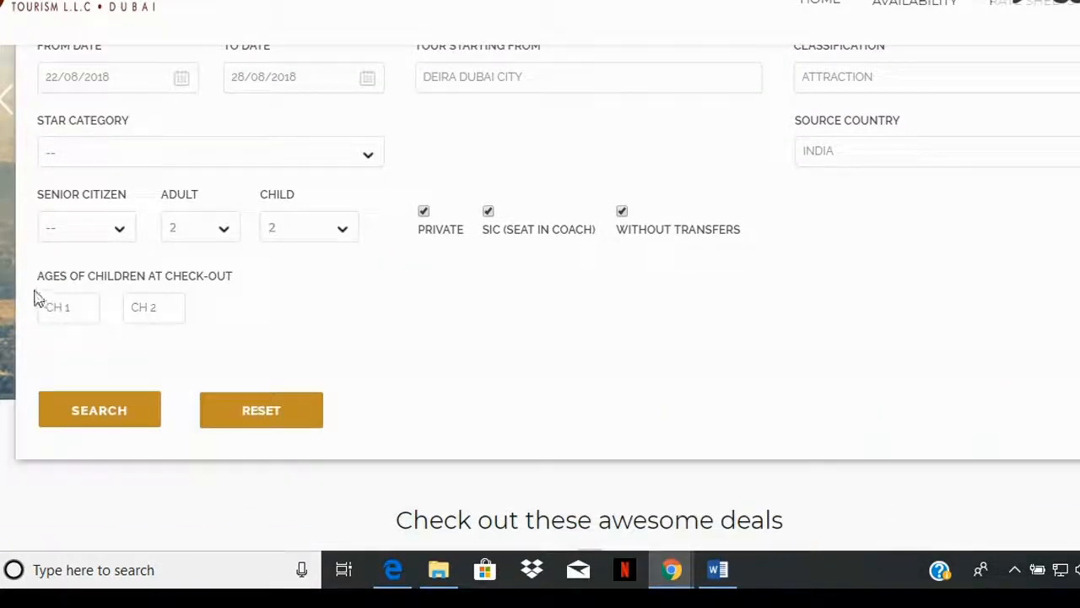
{"action": "left_click", "coordinate": [346, 239]}
{"action": "left_click", "coordinate": [328, 251]}
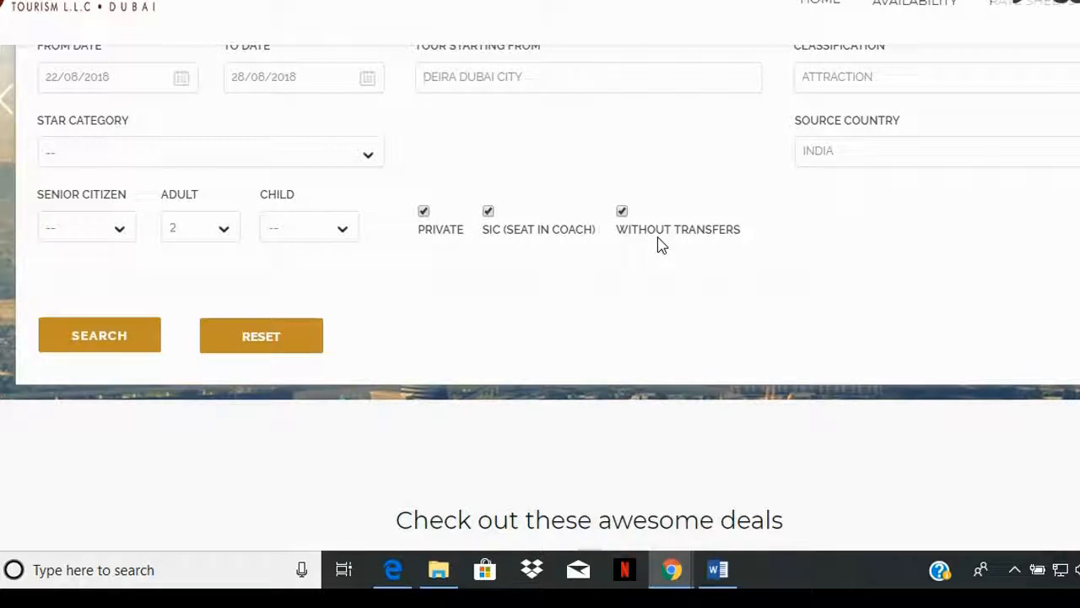
Step: Search for tours and expand the full description of the Burj Khalifa 124th Floor plus Dubai Aquarium tour with sharing SIC transfer
{"action": "left_click", "coordinate": [127, 335]}
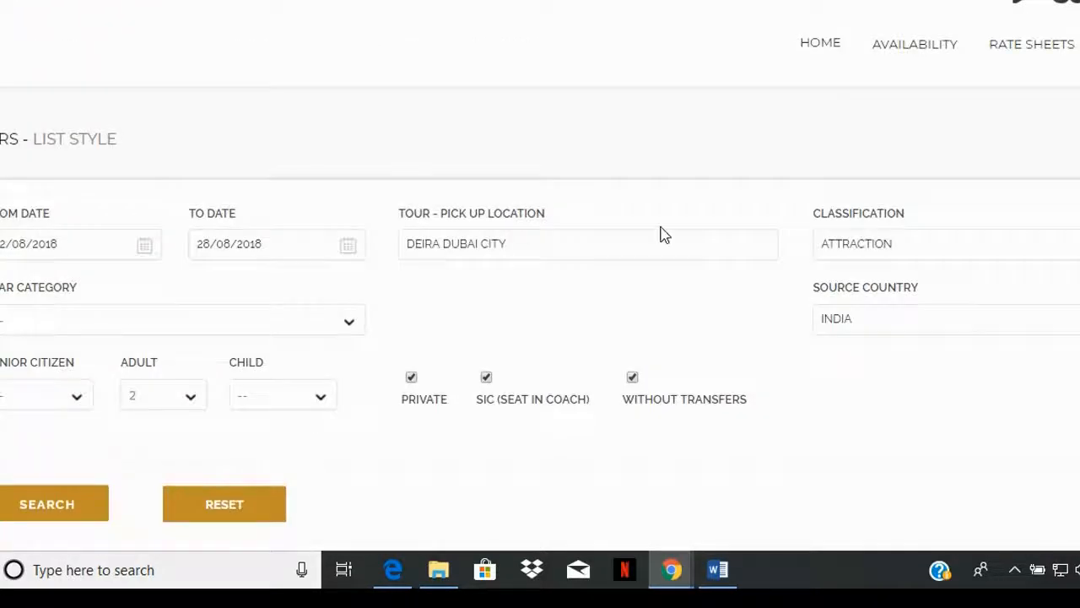
{"action": "scroll", "coordinate": [540, 329], "scroll_direction": "down", "scroll_amount": 4}
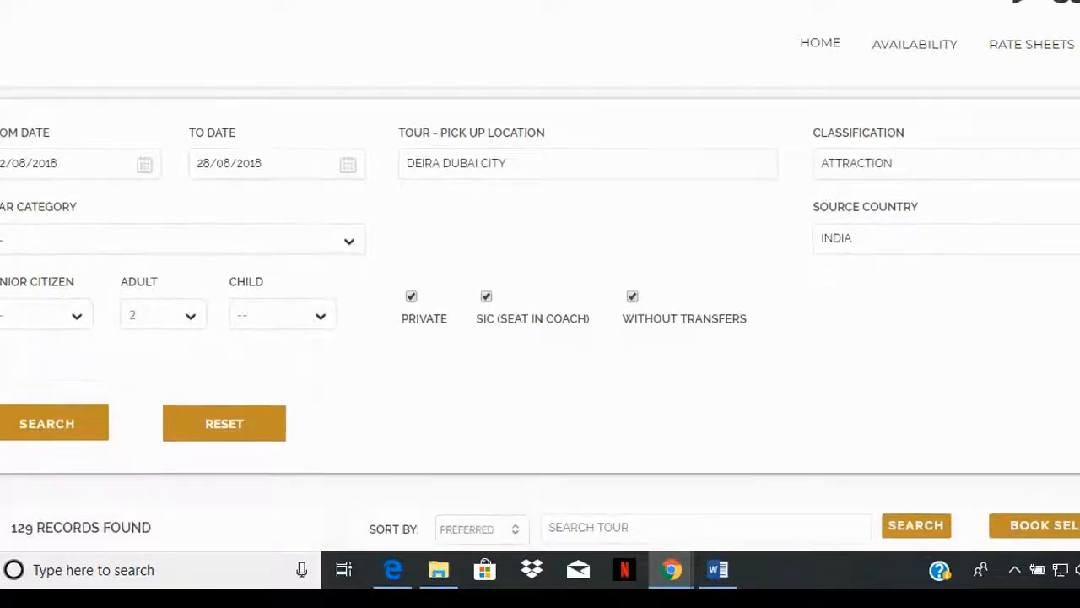
{"action": "scroll", "coordinate": [540, 329], "scroll_direction": "down", "scroll_amount": 2}
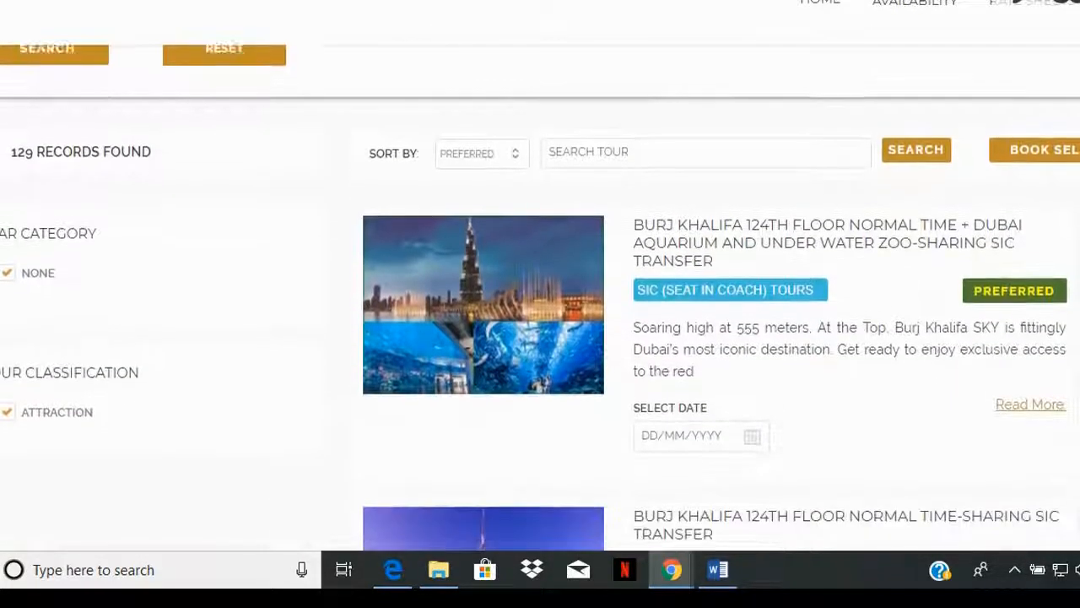
{"action": "scroll", "coordinate": [540, 330], "scroll_direction": "down", "scroll_amount": 1}
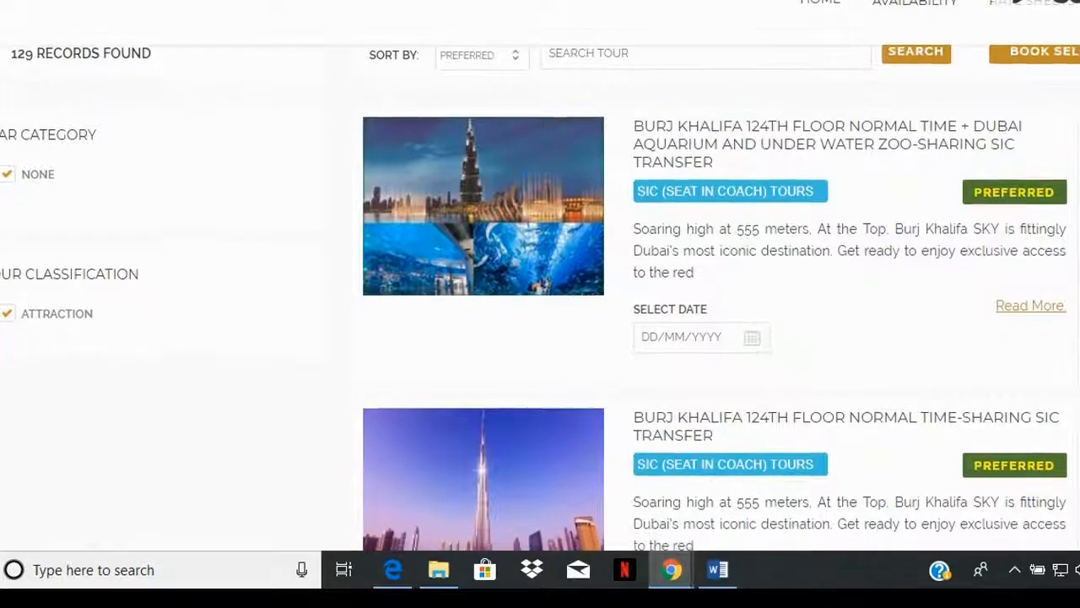
{"action": "scroll", "coordinate": [540, 329], "scroll_direction": "up", "scroll_amount": 1}
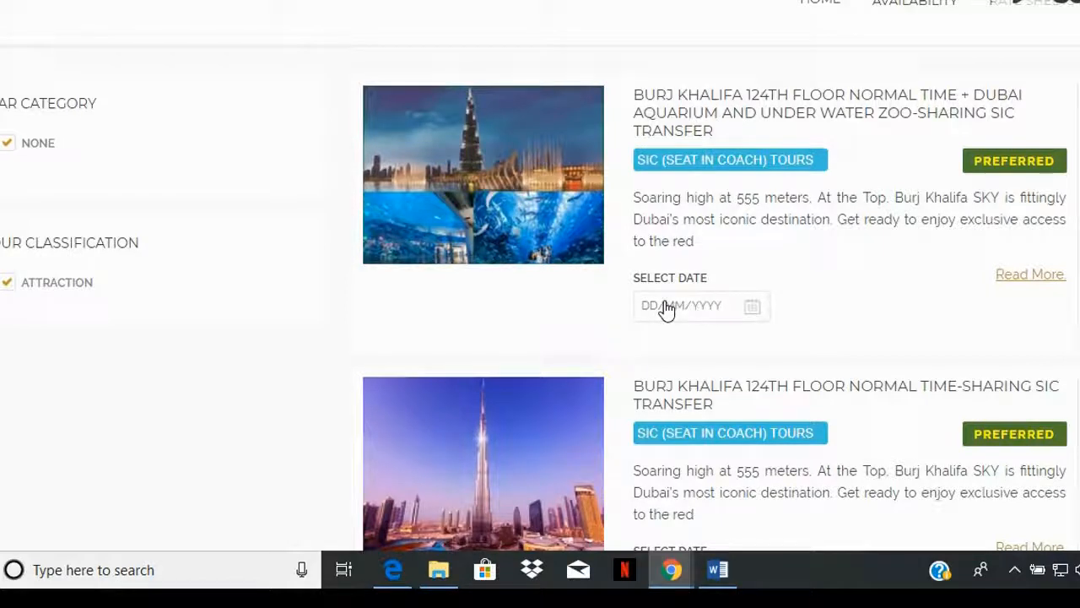
{"action": "scroll", "coordinate": [728, 316], "scroll_direction": "down", "scroll_amount": 1}
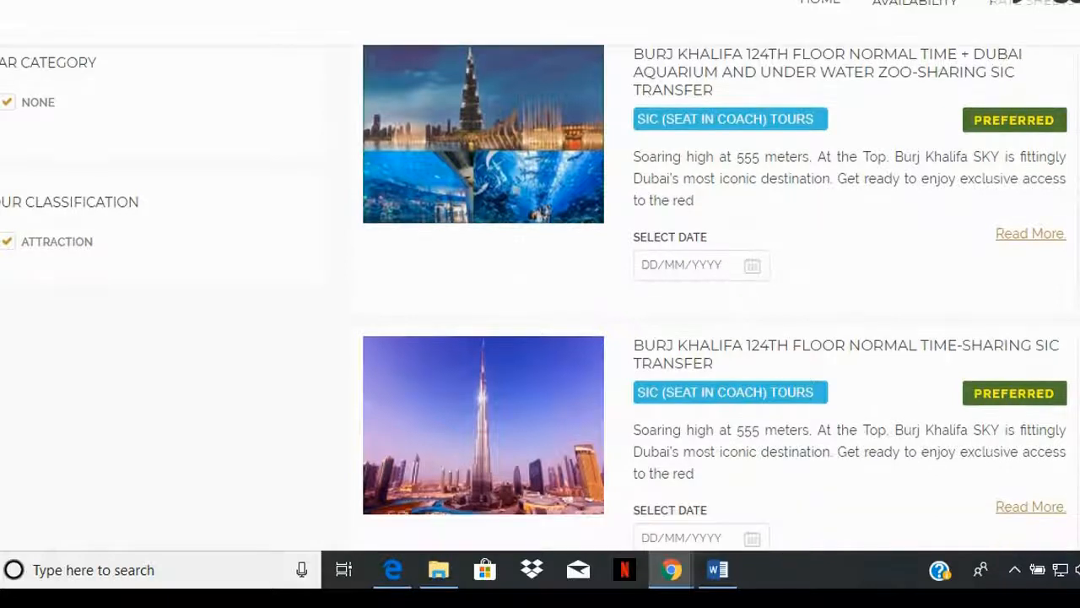
{"action": "left_click", "coordinate": [1047, 235]}
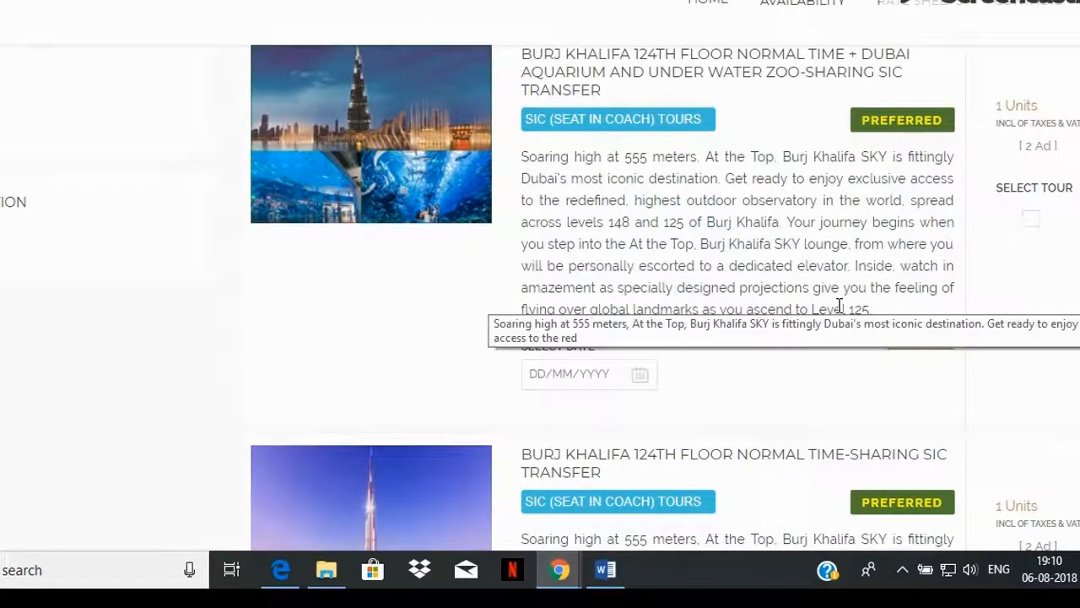
Step: Collapse the Burj Khalifa plus Dubai Aquarium description, set that tour's date to 24/08/2018 and select the tour
{"action": "left_click", "coordinate": [558, 379]}
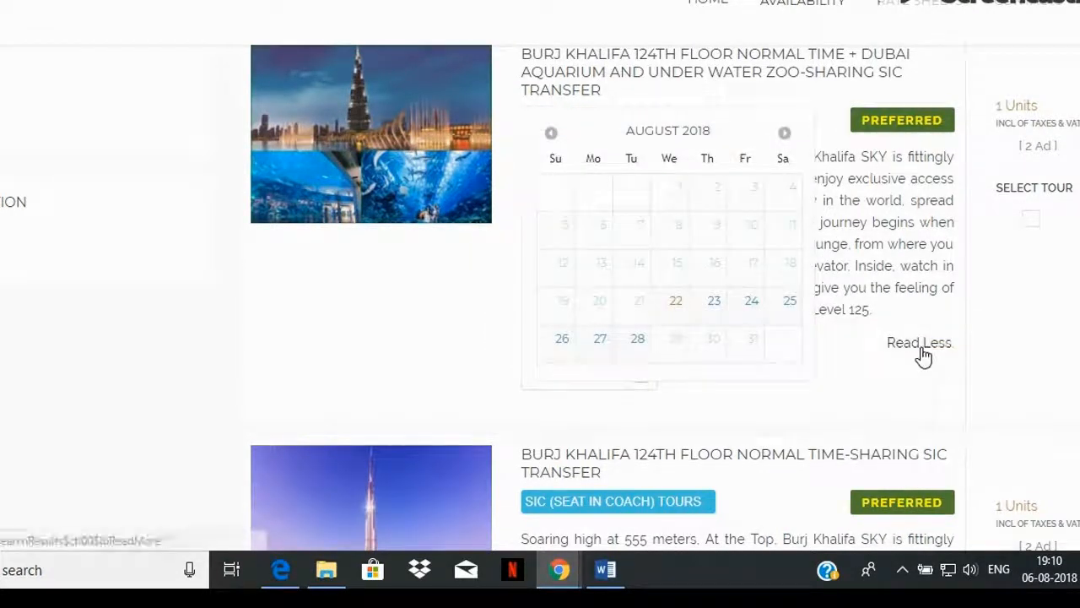
{"action": "left_click", "coordinate": [921, 347]}
{"action": "left_click", "coordinate": [574, 267]}
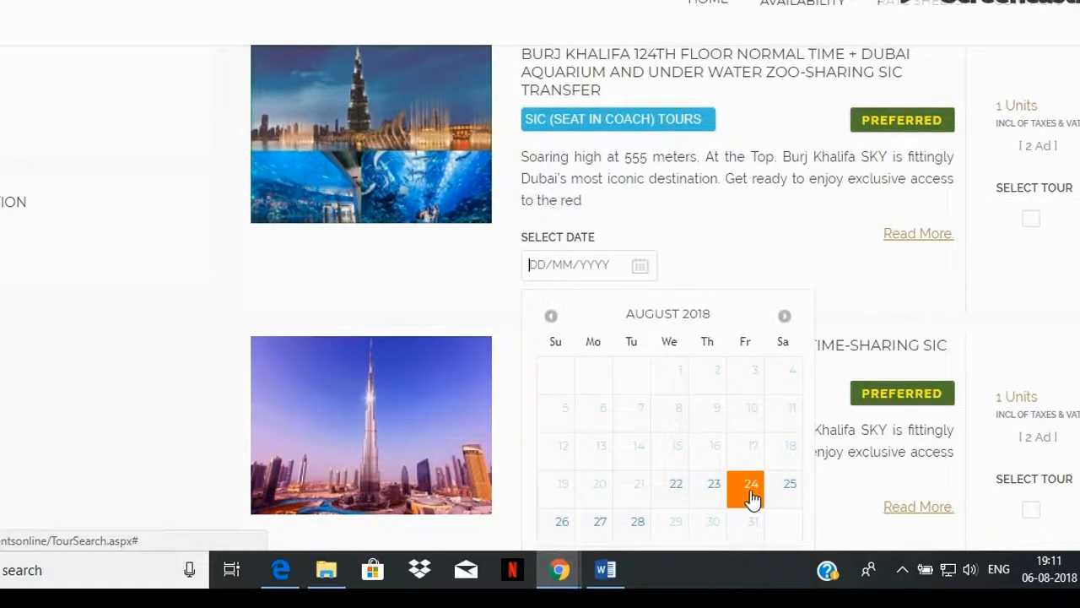
{"action": "left_click", "coordinate": [752, 497]}
{"action": "left_click", "coordinate": [1033, 221]}
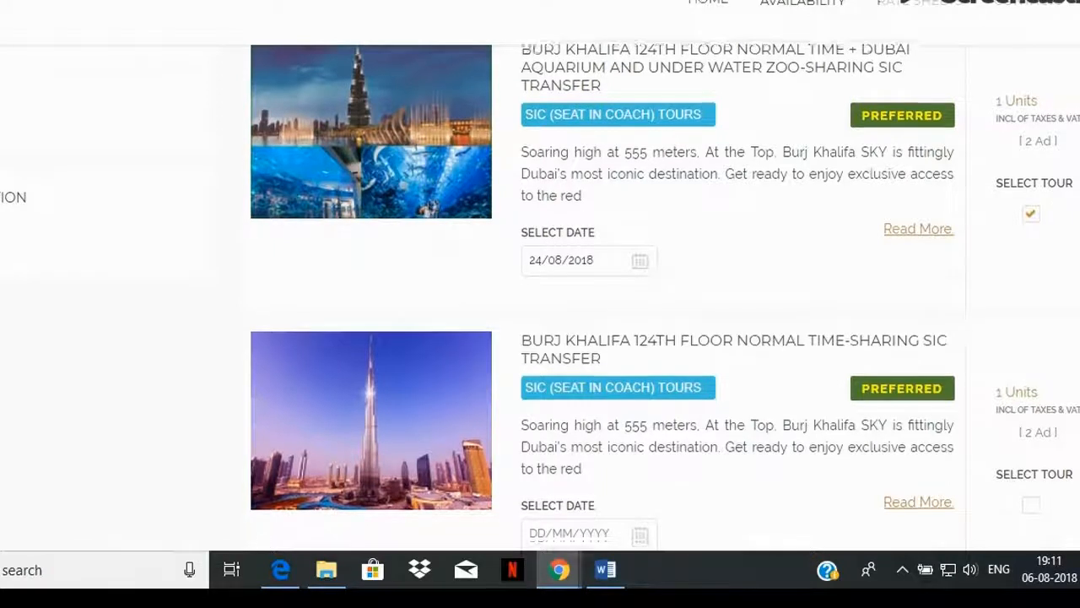
Step: Set the date of the La Perle (Platinum) on PVT Transfer-15 Seater tour to 26/08/2018 and select it
{"action": "scroll", "coordinate": [629, 291], "scroll_direction": "down", "scroll_amount": 6}
{"action": "left_click", "coordinate": [629, 291]}
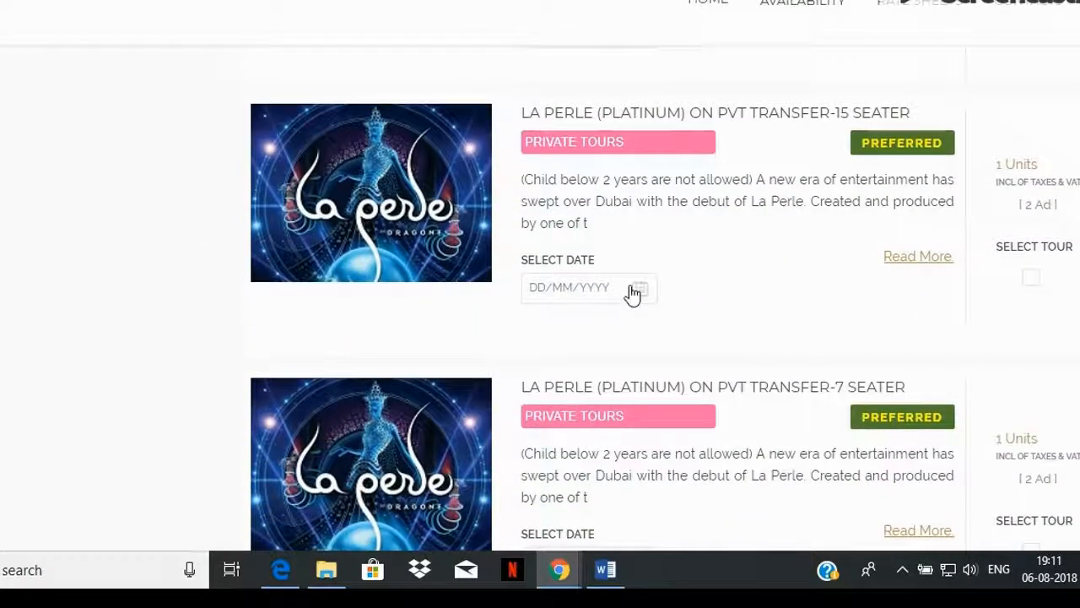
{"action": "left_click", "coordinate": [566, 255]}
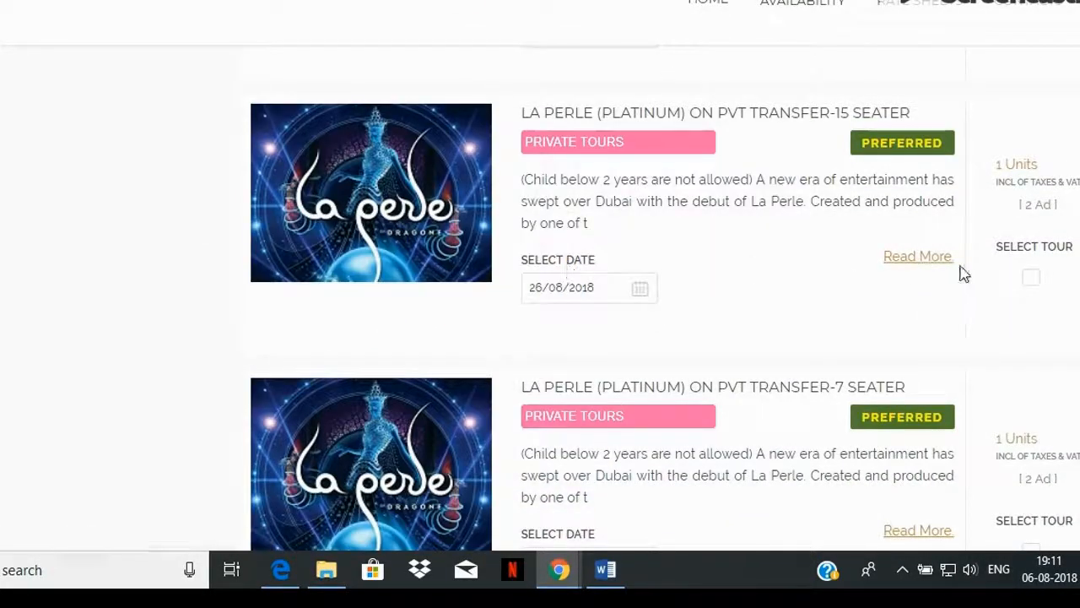
{"action": "left_click", "coordinate": [1031, 278]}
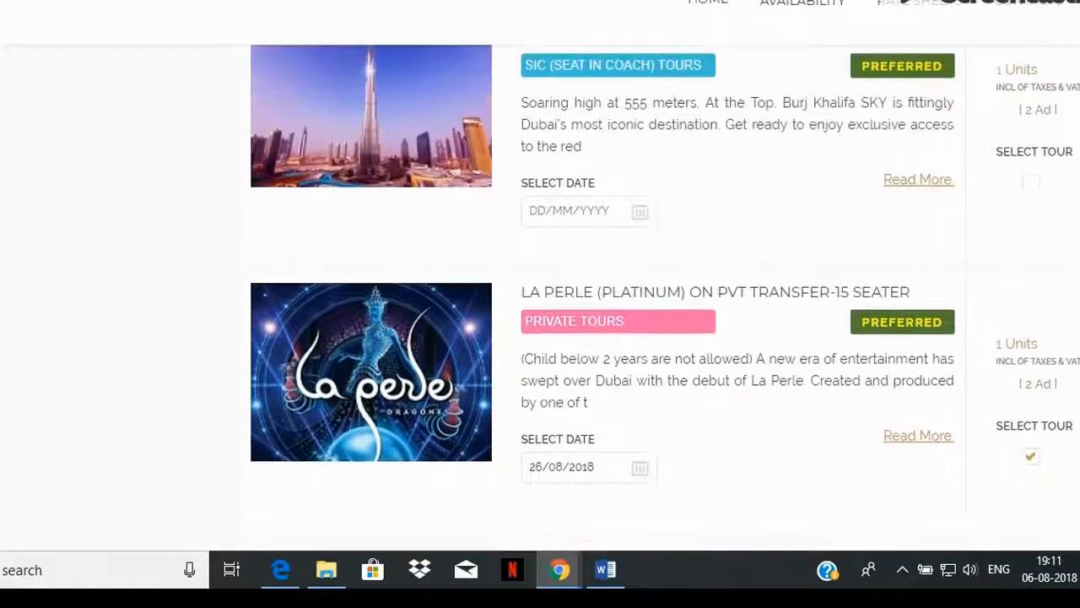
Step: Submit the selected tours for booking, then expand and collapse their details in the booking summary
{"action": "scroll", "coordinate": [540, 296], "scroll_direction": "up", "scroll_amount": 5}
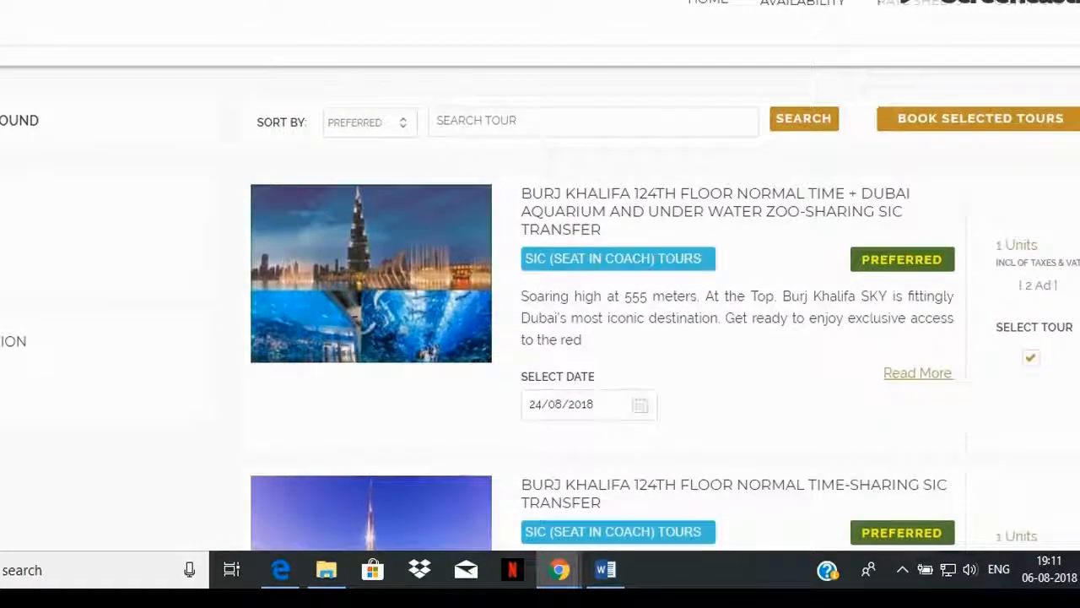
{"action": "scroll", "coordinate": [540, 325], "scroll_direction": "up", "scroll_amount": 1}
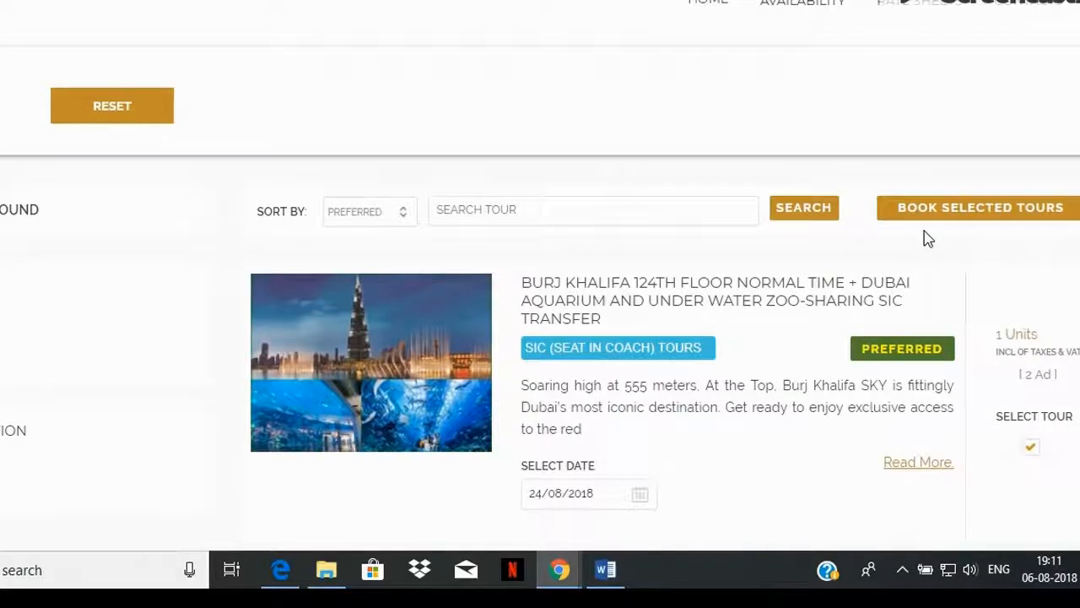
{"action": "left_click", "coordinate": [957, 221]}
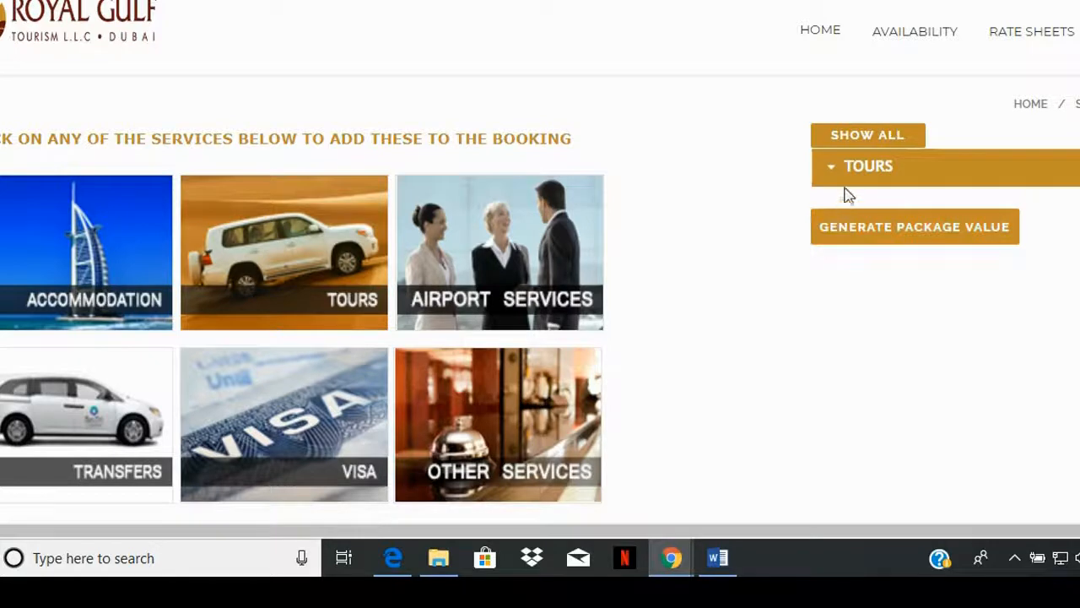
{"action": "left_click", "coordinate": [865, 138]}
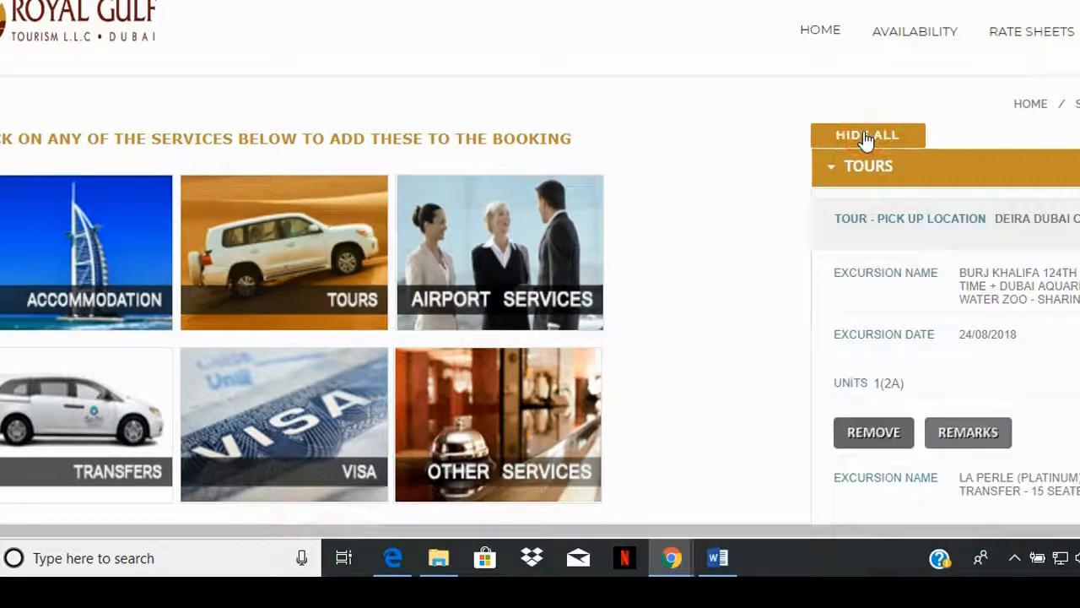
{"action": "left_click", "coordinate": [834, 175]}
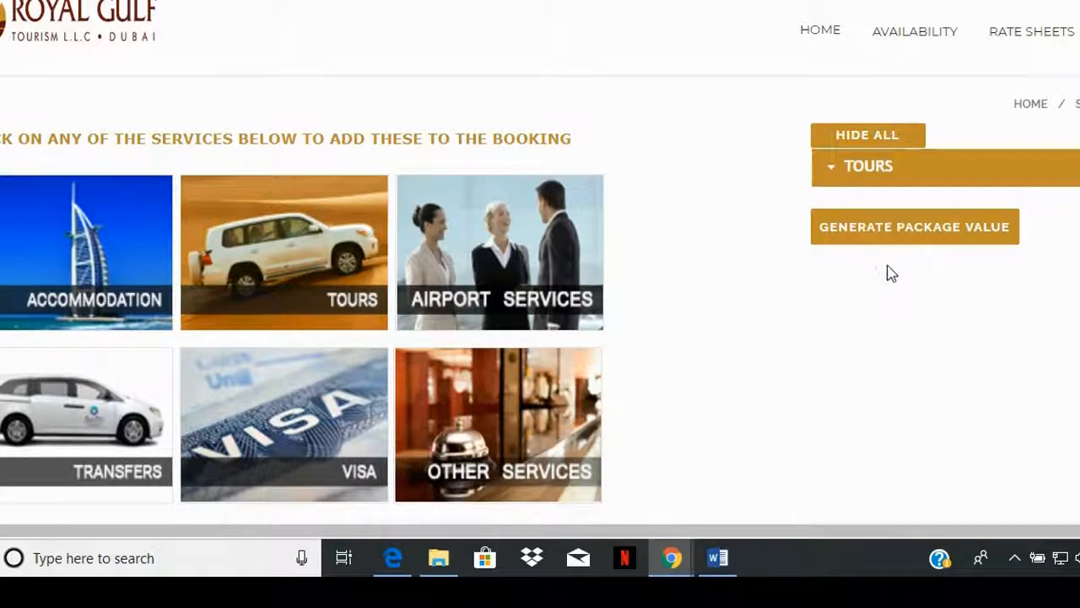
Step: Generate the package value for the tours, agreeing to continue without the discount
{"action": "left_click", "coordinate": [913, 241]}
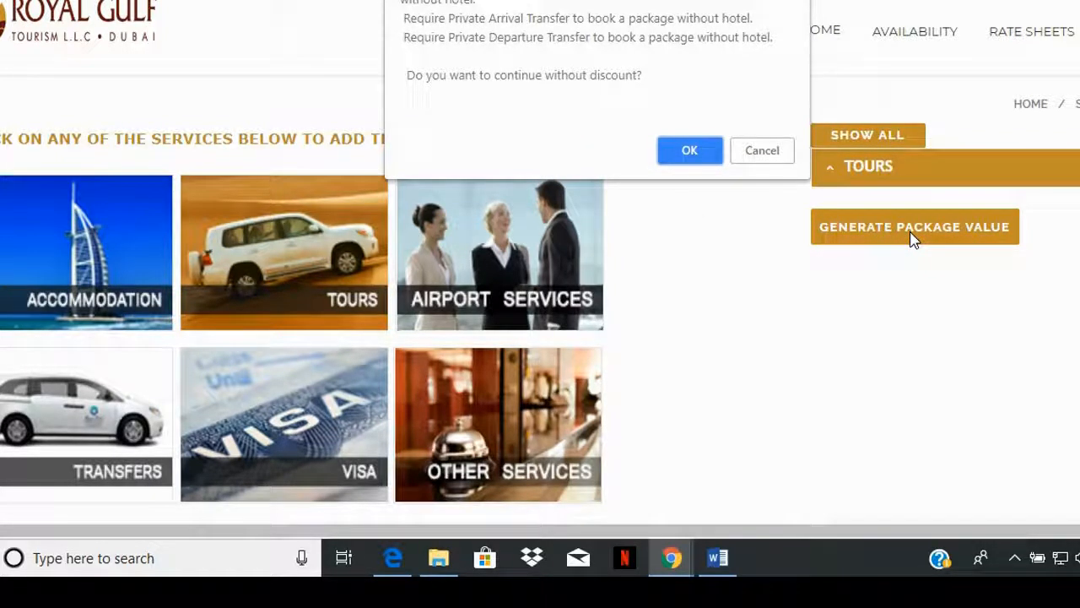
{"action": "left_click", "coordinate": [684, 154]}
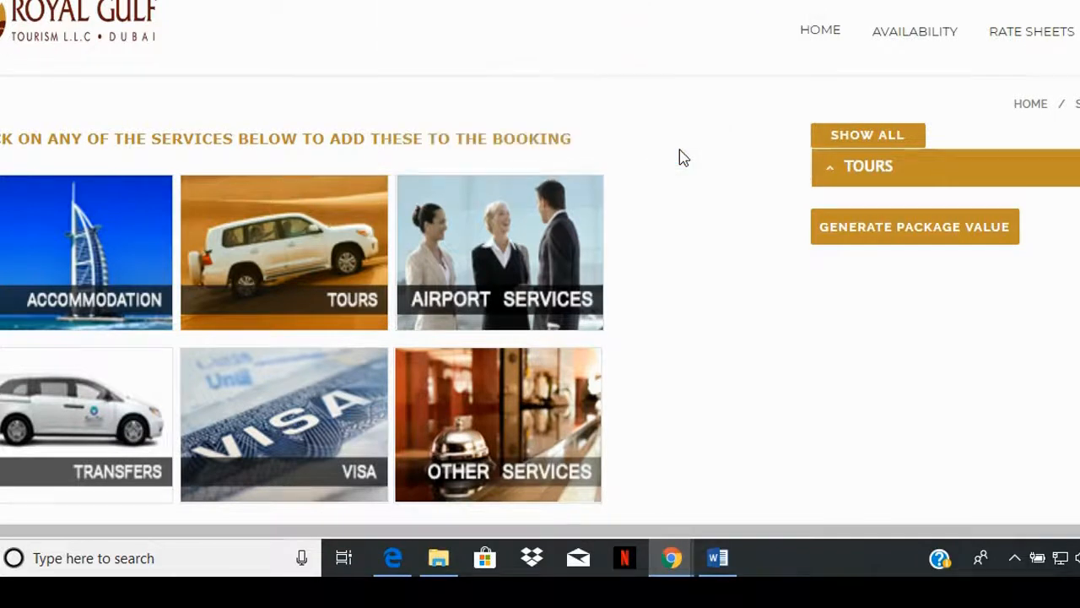
{"action": "scroll", "coordinate": [878, 221], "scroll_direction": "down", "scroll_amount": 1}
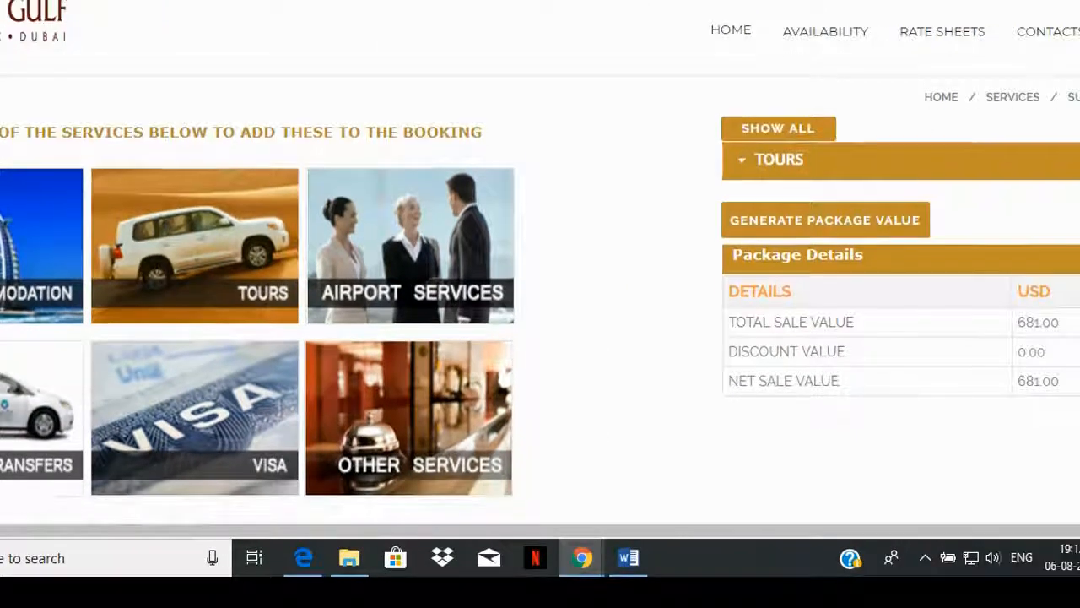
Step: Enter rg4 as the agency reference and accept the terms and conditions
{"action": "scroll", "coordinate": [540, 295], "scroll_direction": "down", "scroll_amount": 2}
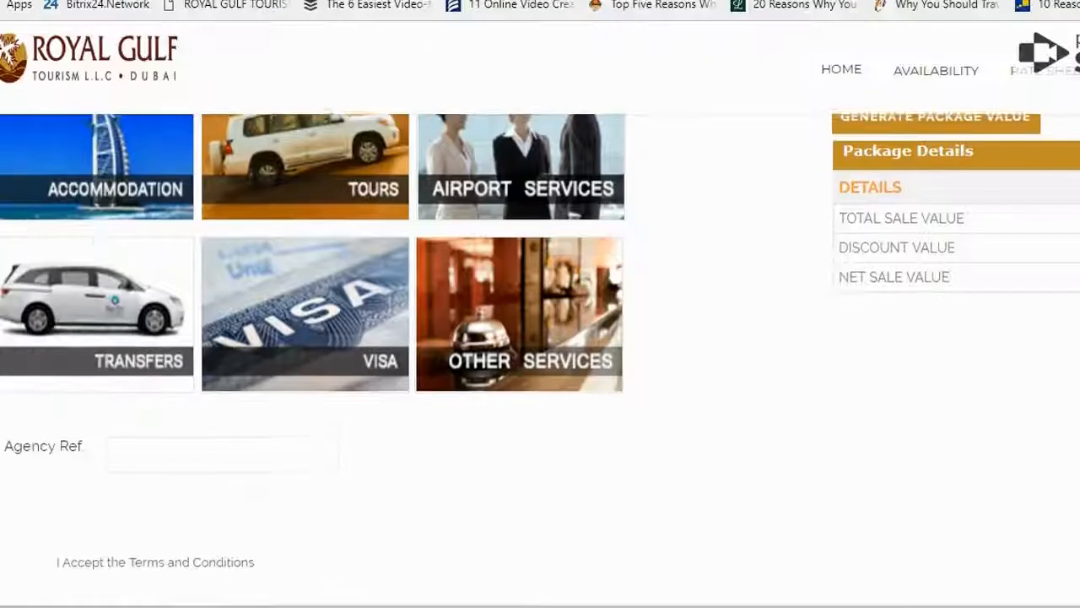
{"action": "scroll", "coordinate": [50, 279], "scroll_direction": "down", "scroll_amount": 2}
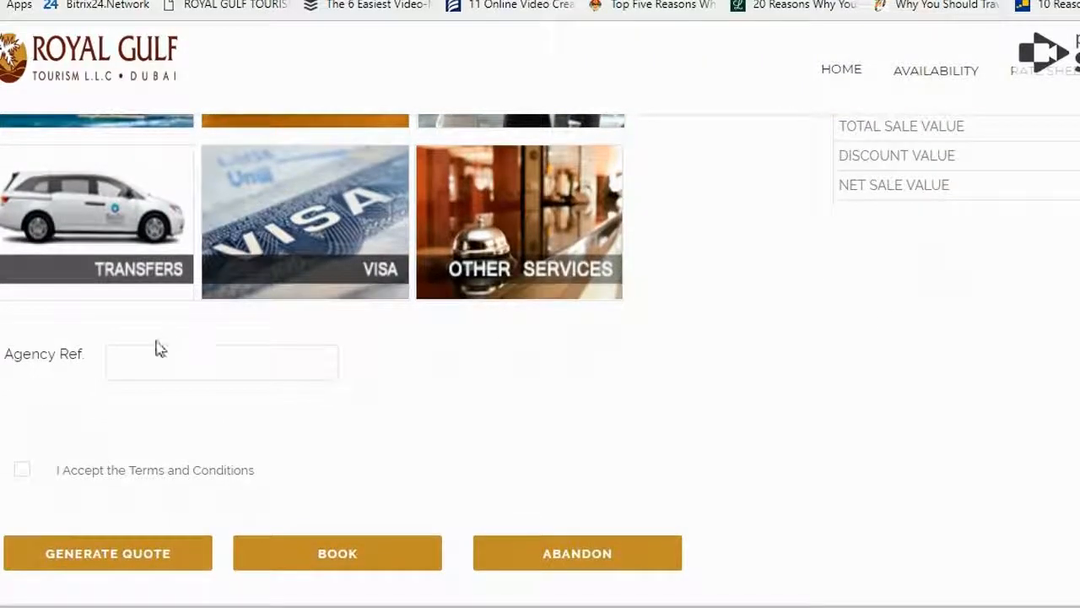
{"action": "left_click", "coordinate": [147, 357]}
{"action": "type", "text": "ag"}
{"action": "scroll", "coordinate": [259, 227], "scroll_direction": "down", "scroll_amount": 2}
{"action": "type", "text": "4"}
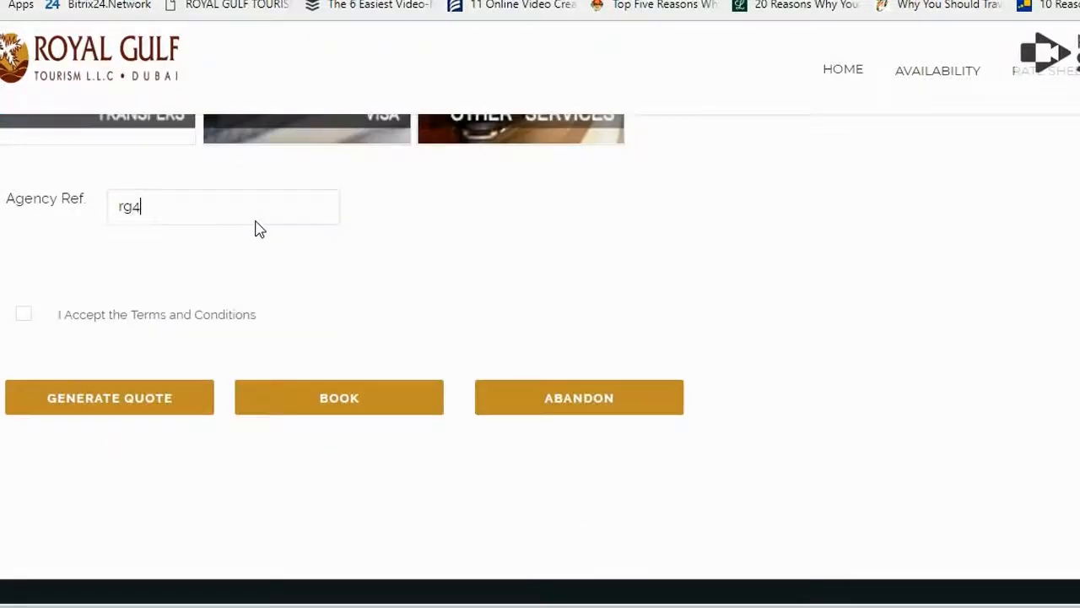
{"action": "left_click", "coordinate": [26, 316]}
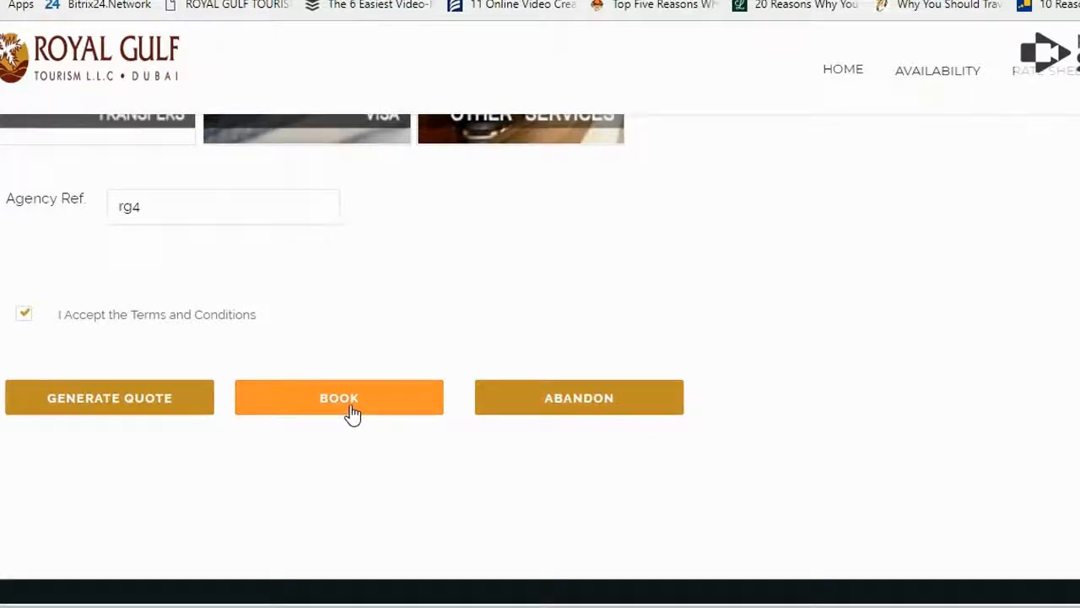
Step: Generate a quote without adding further services, copy the new quotation number and dismiss the result message
{"action": "left_click", "coordinate": [160, 412]}
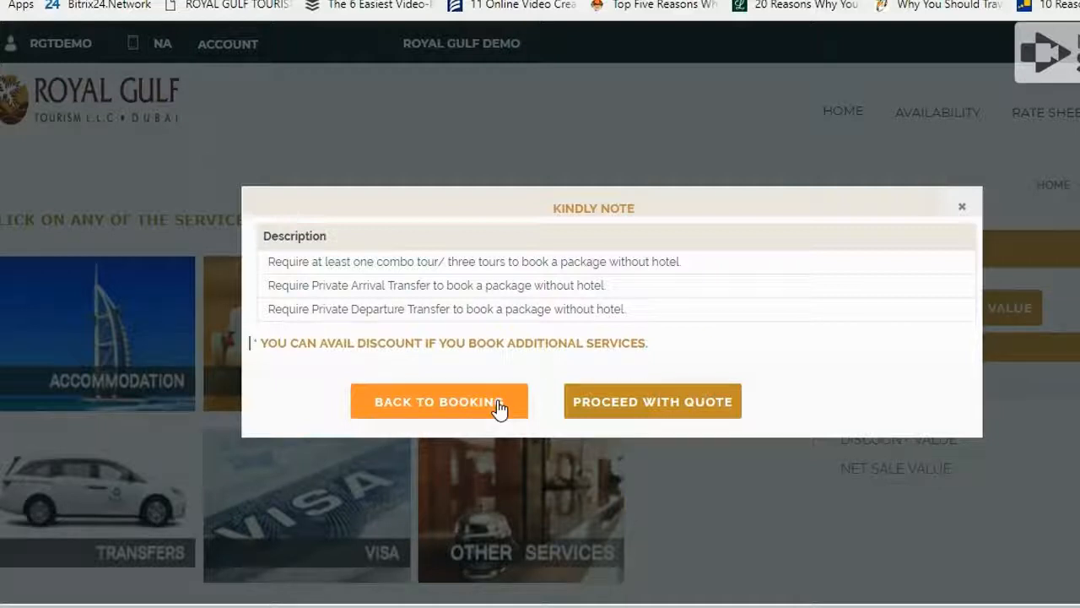
{"action": "left_click", "coordinate": [647, 402]}
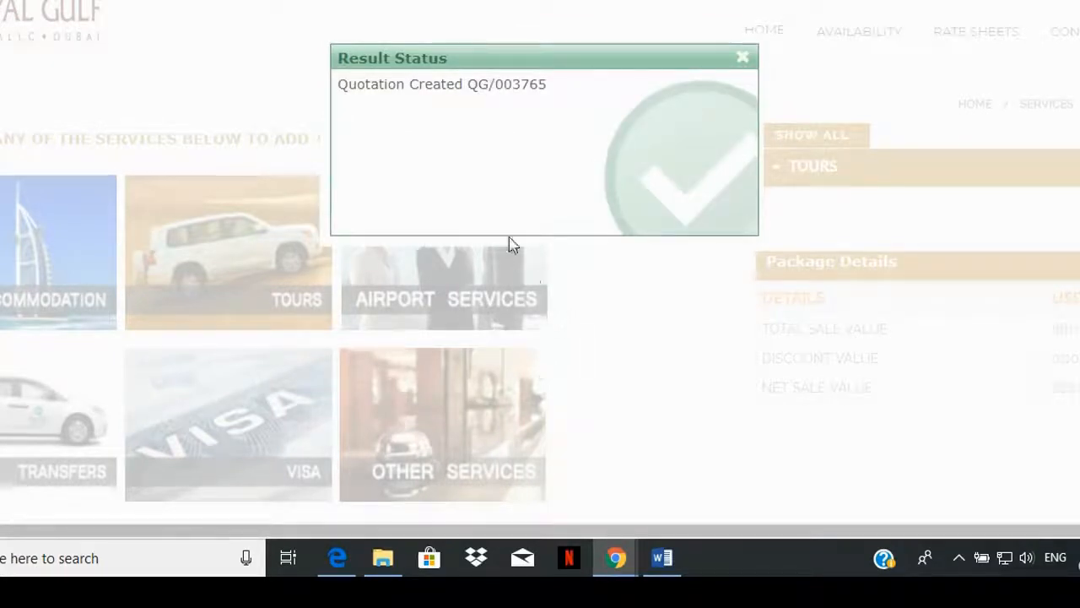
{"action": "left_click_drag", "start_coordinate": [470, 87], "coordinate": [554, 96]}
{"action": "key", "text": "ctrl+c"}
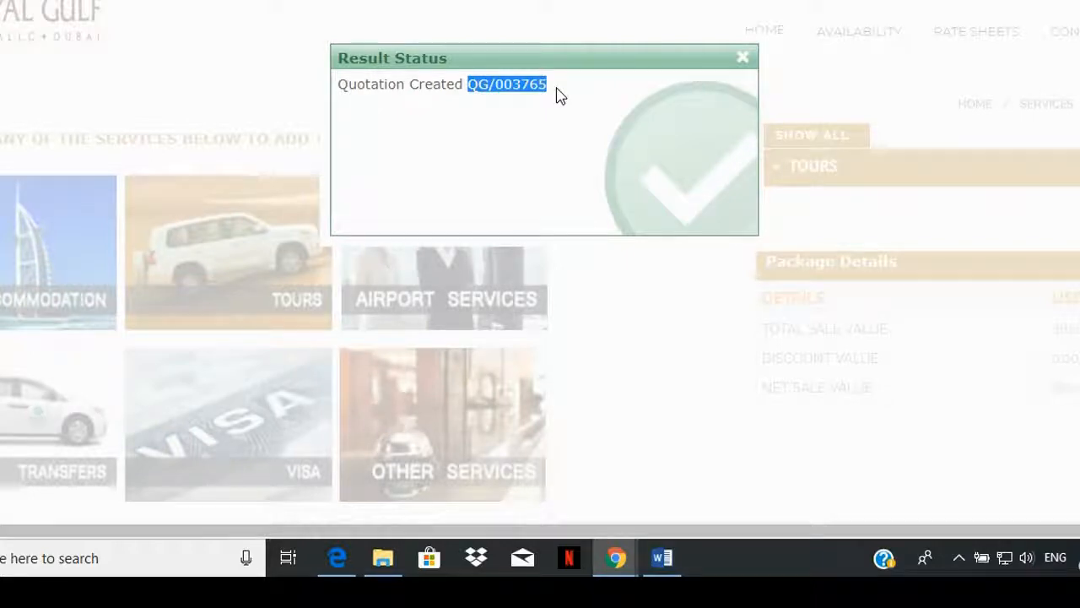
{"action": "left_click", "coordinate": [742, 60]}
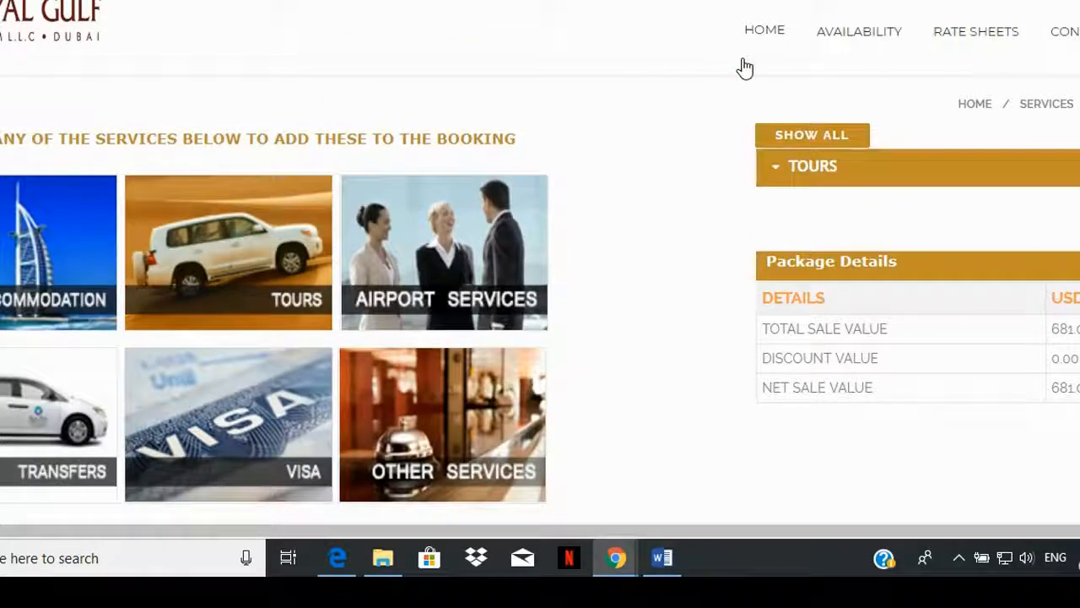
Step: Open the quotes search in the account area and paste the copied quotation number as the quote reference
{"action": "scroll", "coordinate": [1044, 72], "scroll_direction": "down", "scroll_amount": 2}
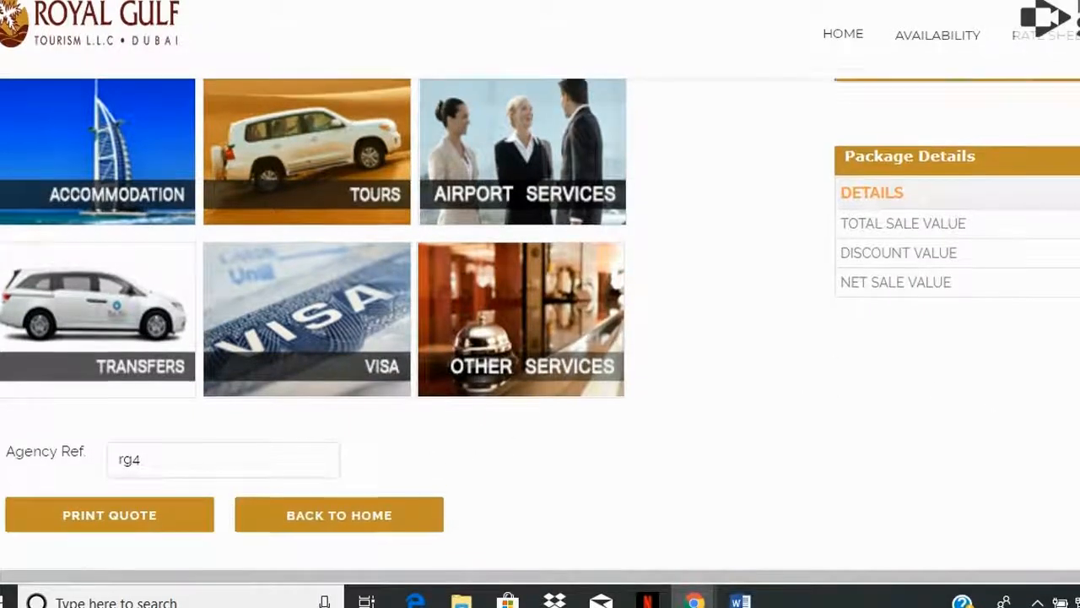
{"action": "scroll", "coordinate": [374, 211], "scroll_direction": "up", "scroll_amount": 2}
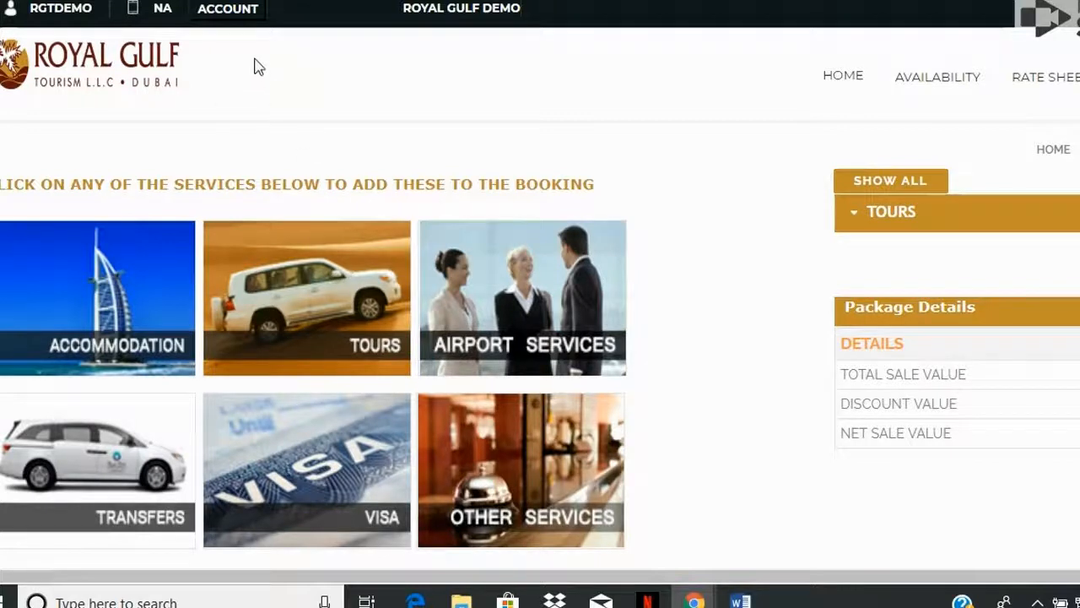
{"action": "left_click", "coordinate": [231, 18]}
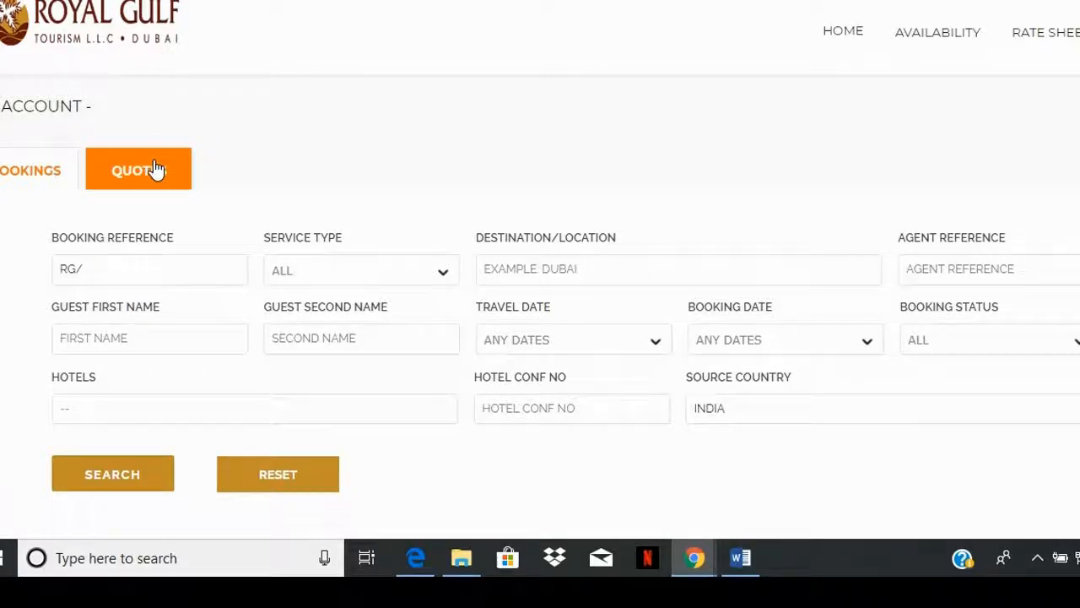
{"action": "left_click", "coordinate": [155, 169]}
{"action": "double_click", "coordinate": [127, 265]}
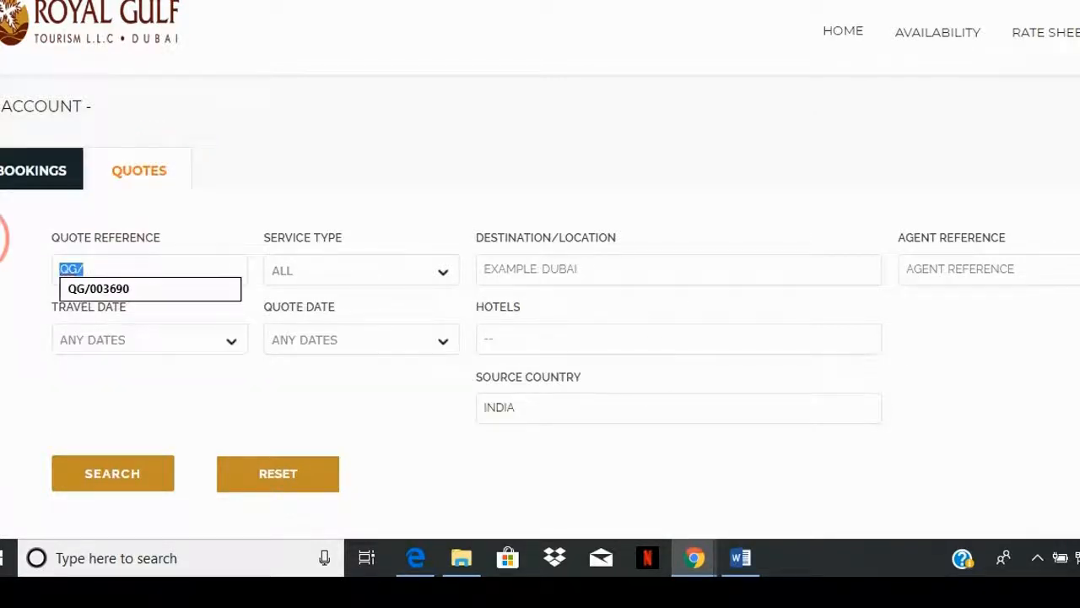
{"action": "key", "text": "ctrl+v"}
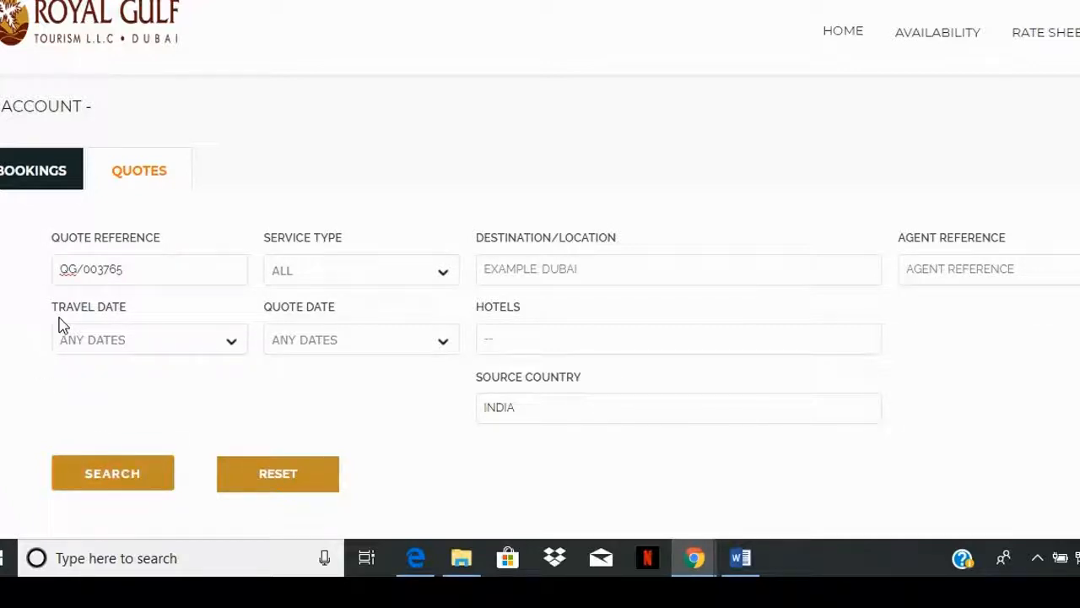
Step: Clear the quote reference and search for quotes without it
{"action": "left_click", "coordinate": [144, 270]}
{"action": "key", "text": "ctrl+a"}
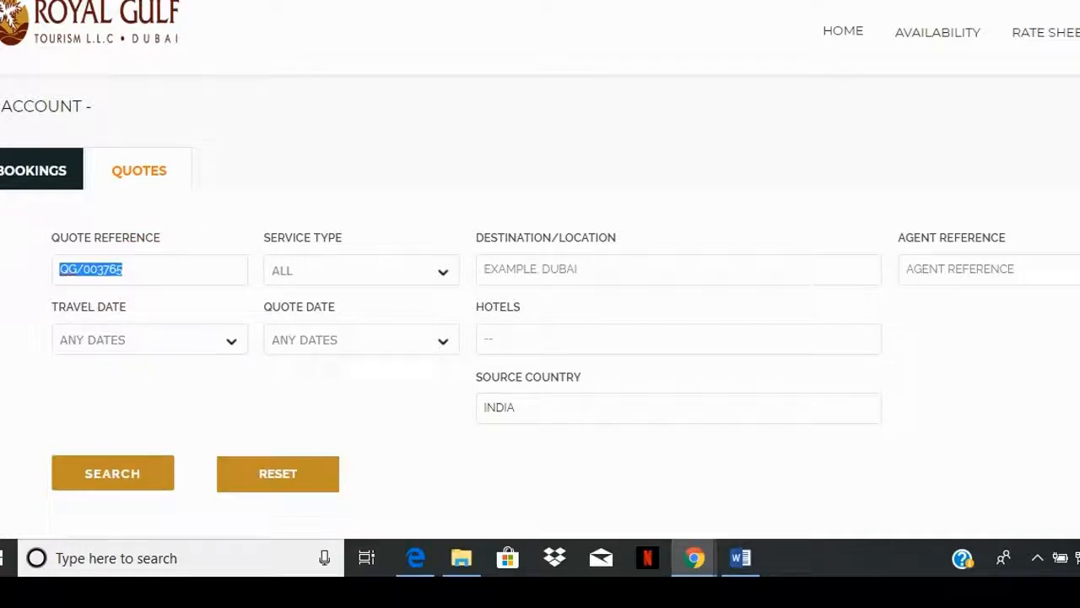
{"action": "key", "text": "BackSpace"}
{"action": "left_click", "coordinate": [96, 473]}
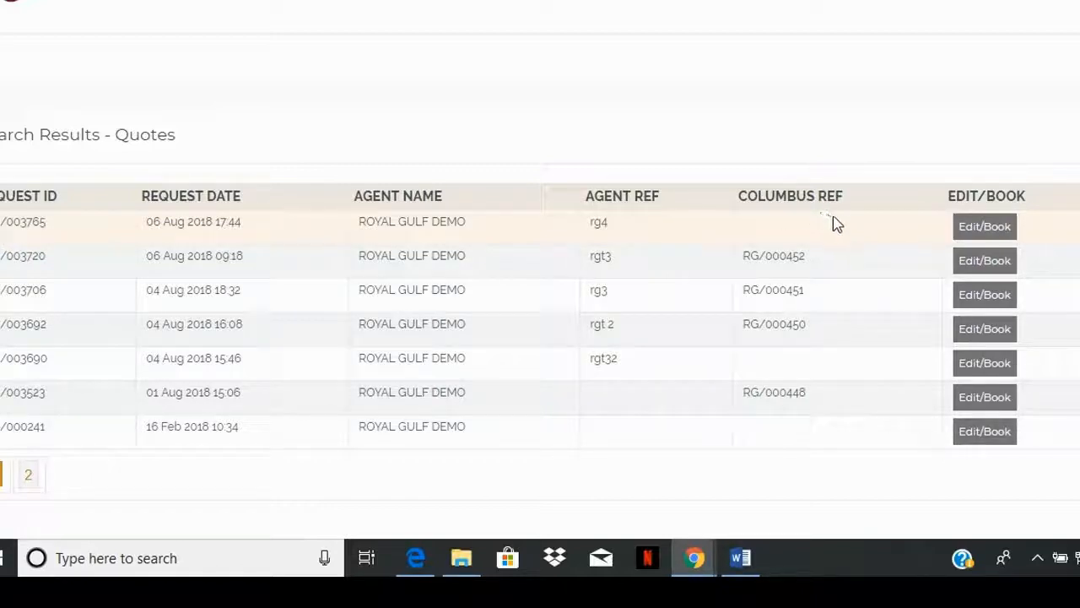
Step: Open the quote with agent reference rg4 for editing and booking, and generate its package value without the discount
{"action": "left_click", "coordinate": [973, 228]}
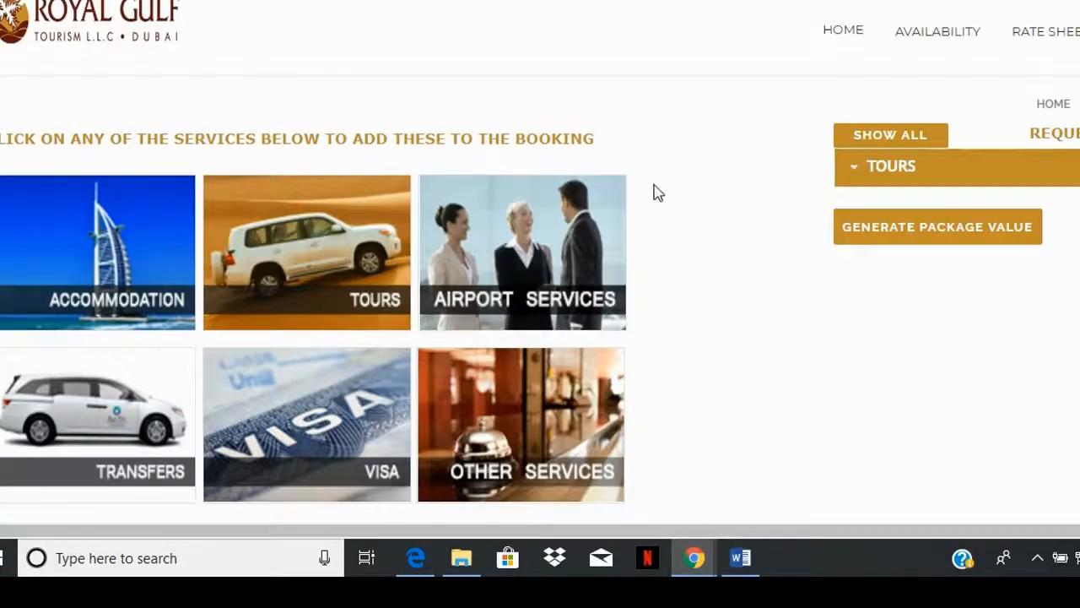
{"action": "left_click", "coordinate": [870, 232]}
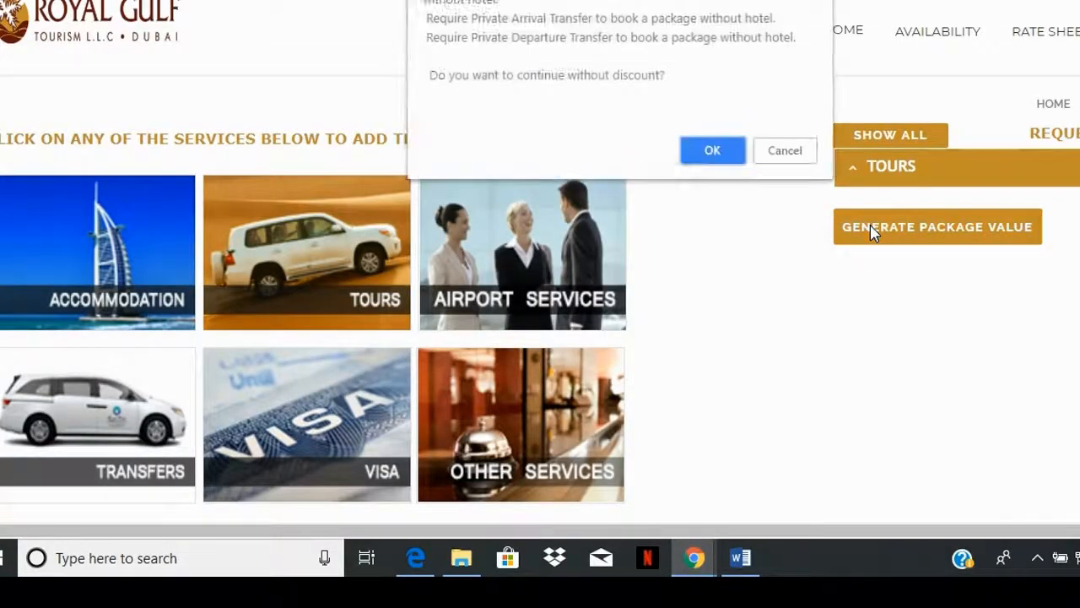
{"action": "left_click", "coordinate": [714, 150]}
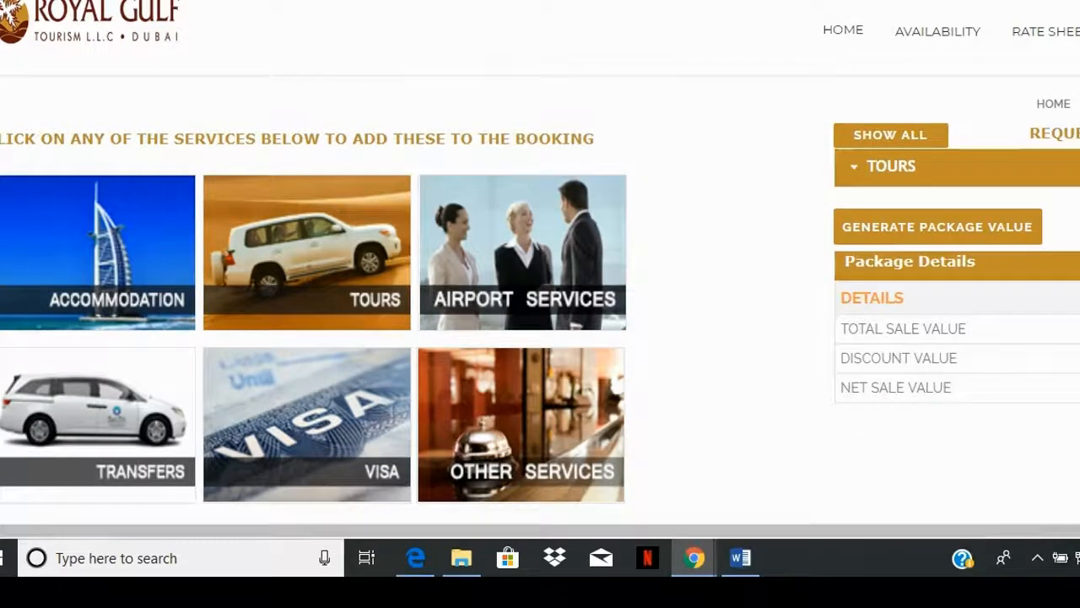
Step: Accept the terms and conditions and proceed with booking the quote without additional services
{"action": "scroll", "coordinate": [457, 249], "scroll_direction": "down", "scroll_amount": 4}
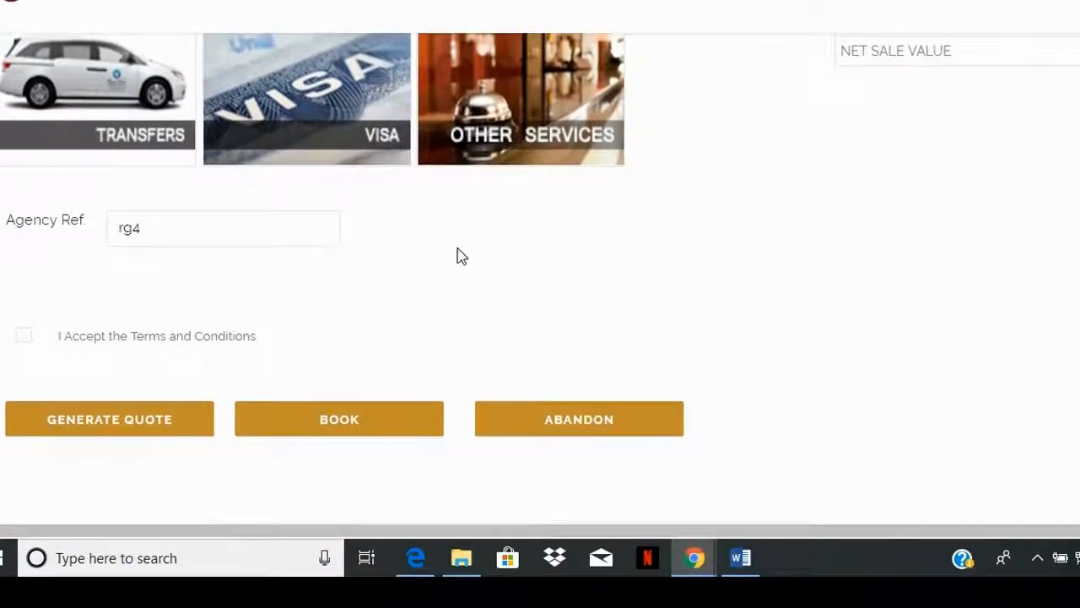
{"action": "left_click", "coordinate": [25, 338]}
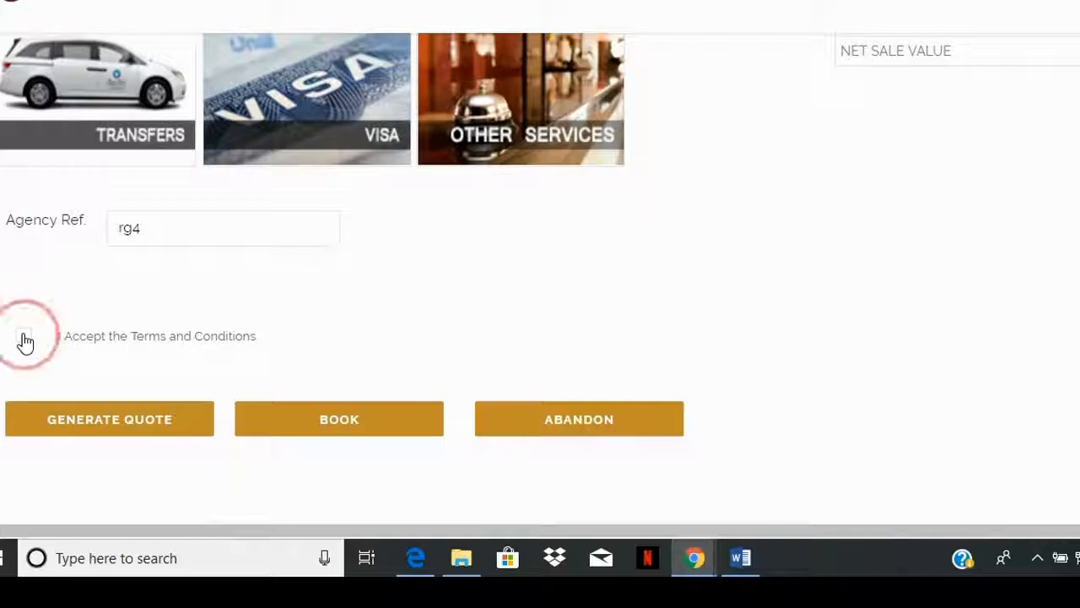
{"action": "left_click", "coordinate": [363, 430]}
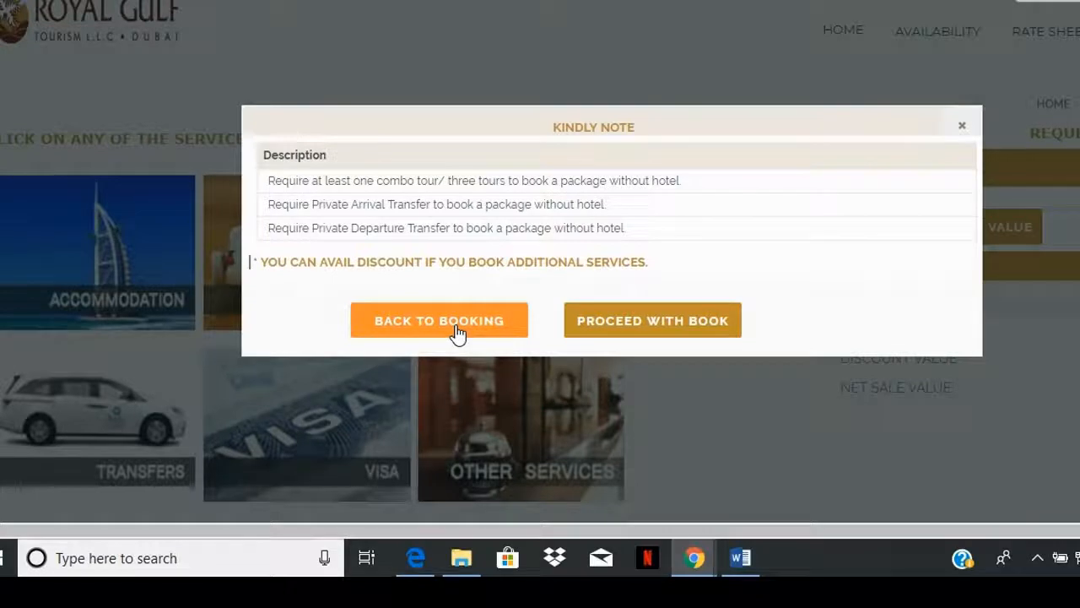
{"action": "left_click", "coordinate": [661, 333]}
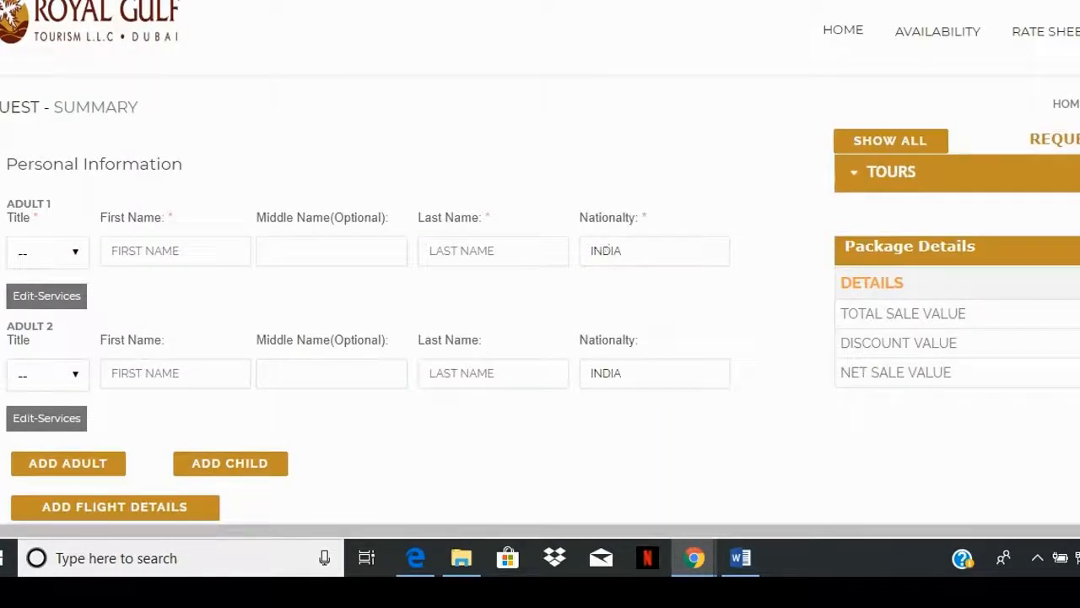
Step: Set Adult 1's title to Mr and enter the guest's first and last name
{"action": "scroll", "coordinate": [540, 307], "scroll_direction": "down", "scroll_amount": 1}
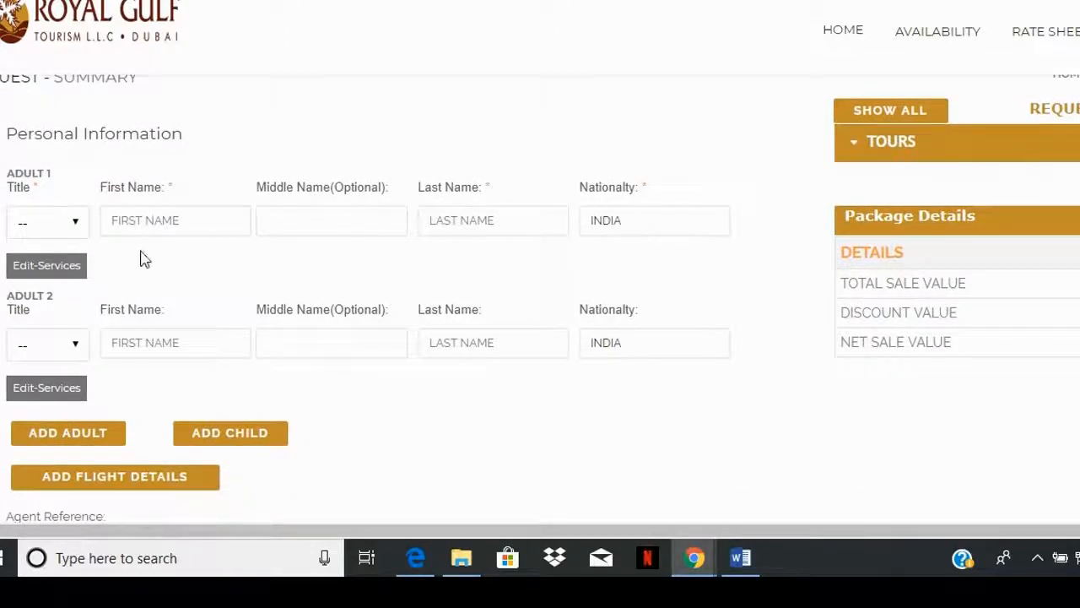
{"action": "left_click", "coordinate": [66, 222]}
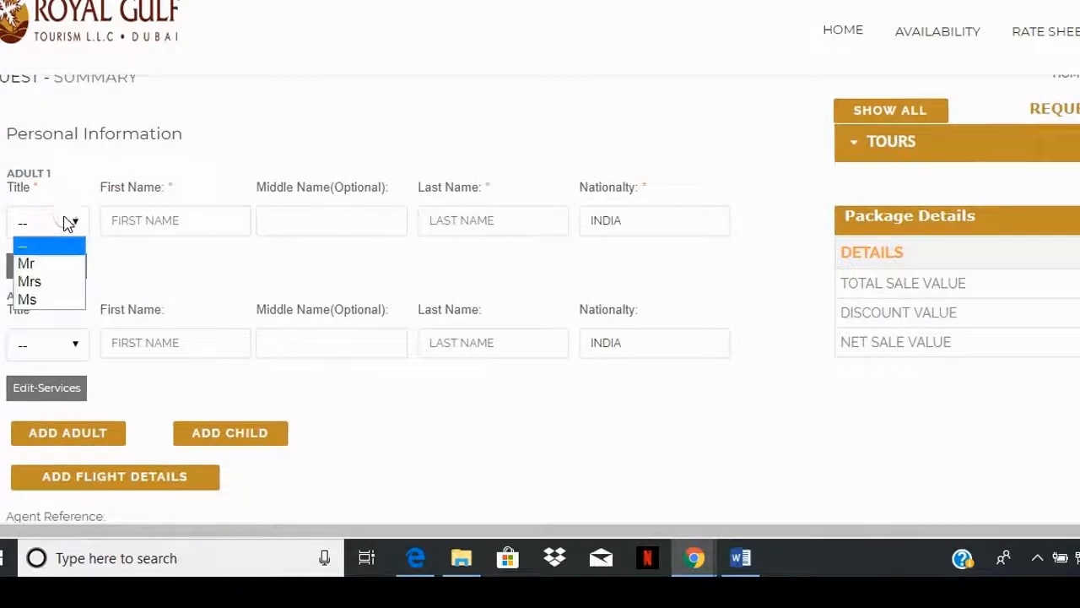
{"action": "left_click", "coordinate": [55, 262]}
{"action": "left_click", "coordinate": [189, 223]}
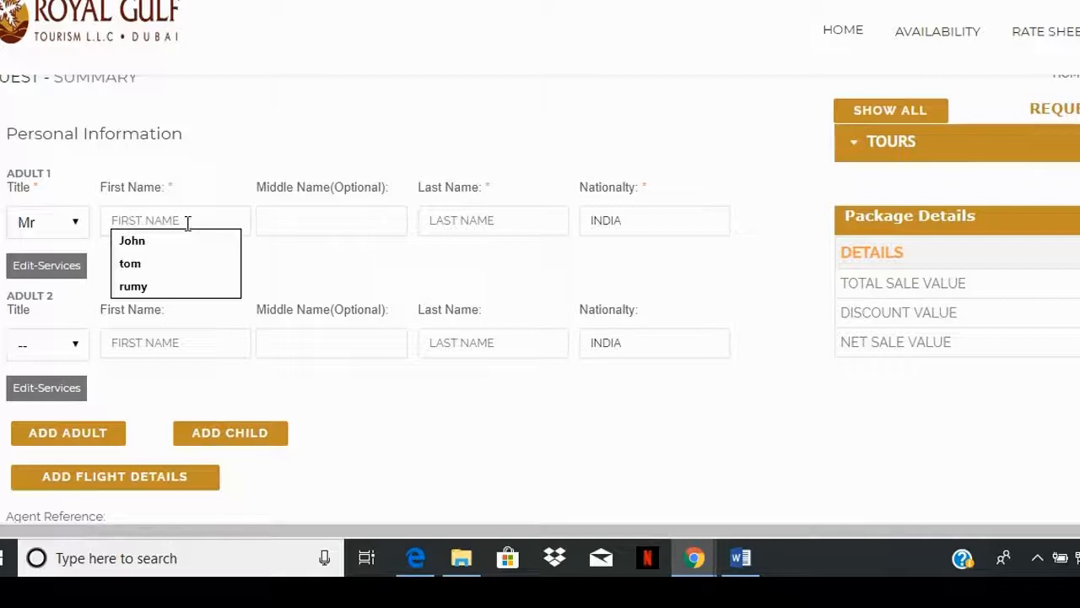
{"action": "left_click", "coordinate": [467, 221]}
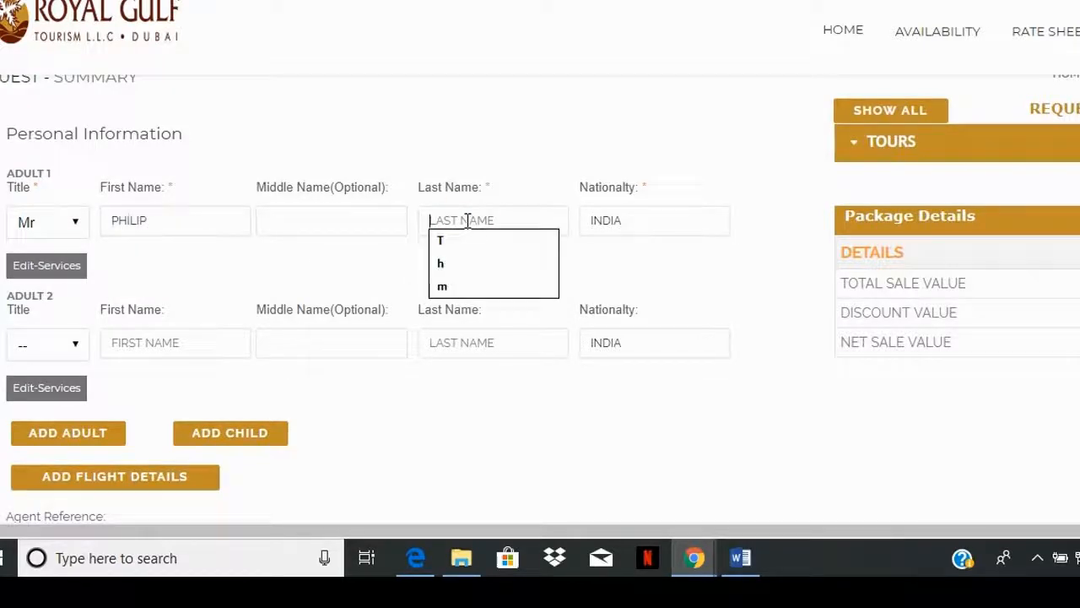
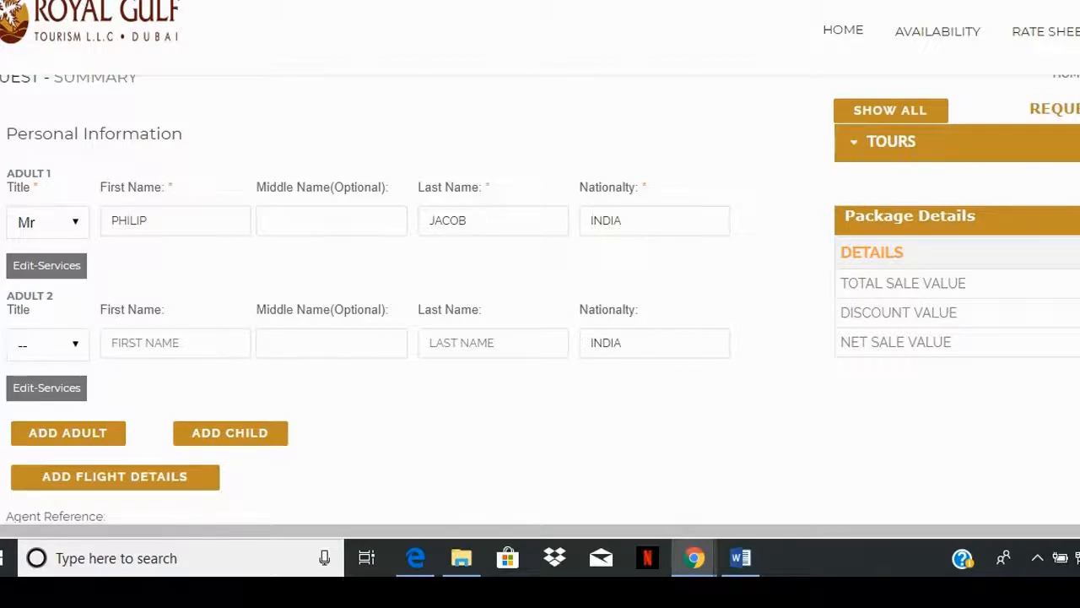
Step: Add flight details to the booking and mark the arrival flight as N/A with the reason OWN ARRANGEMENT
{"action": "scroll", "coordinate": [888, 270], "scroll_direction": "down", "scroll_amount": 2}
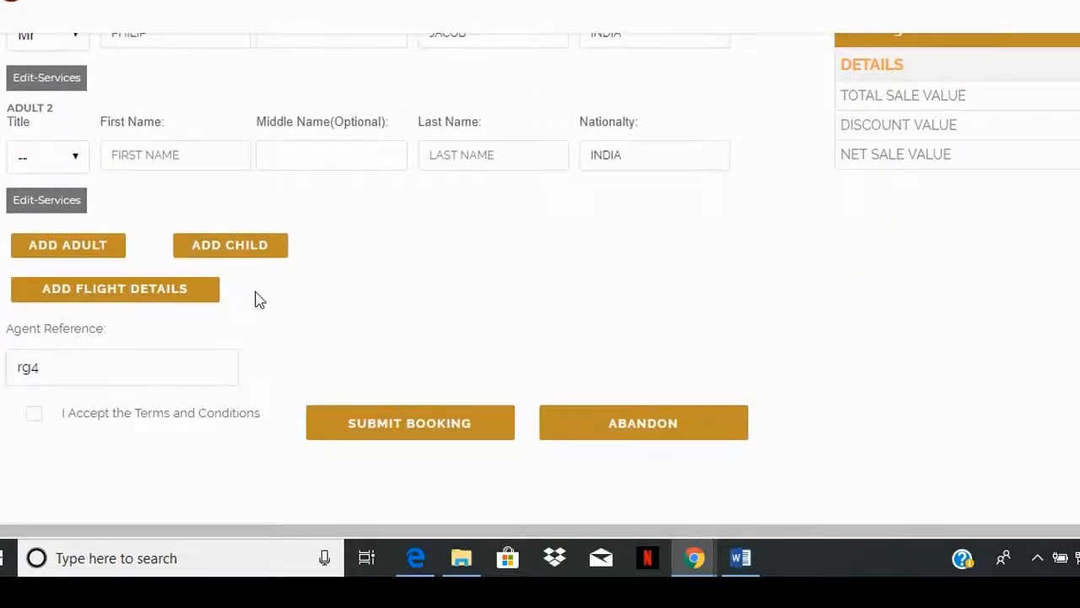
{"action": "left_click", "coordinate": [192, 298]}
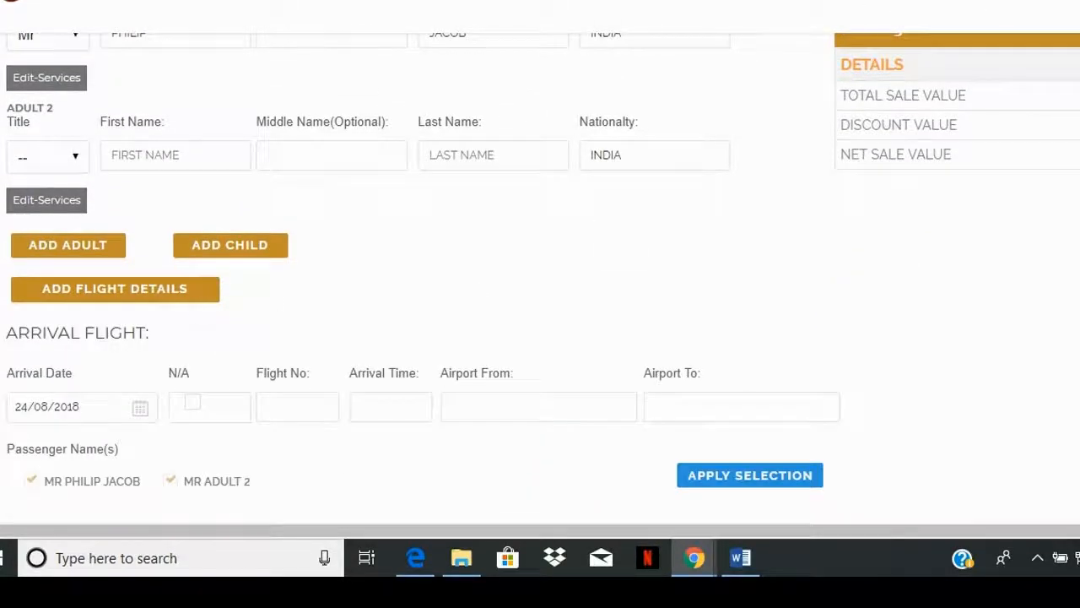
{"action": "scroll", "coordinate": [538, 160], "scroll_direction": "down", "scroll_amount": 3}
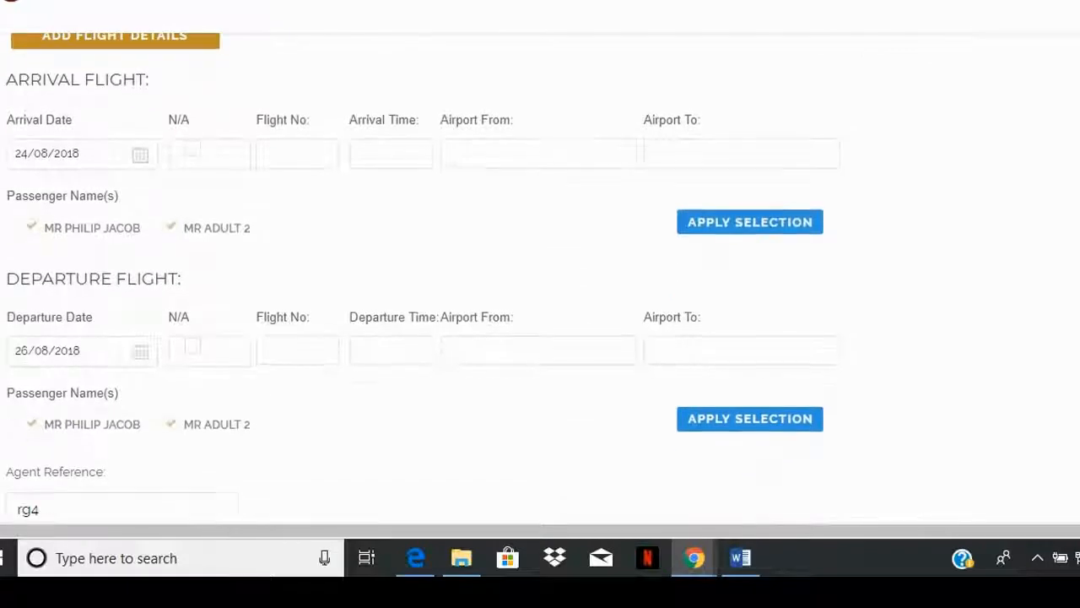
{"action": "left_click", "coordinate": [196, 159]}
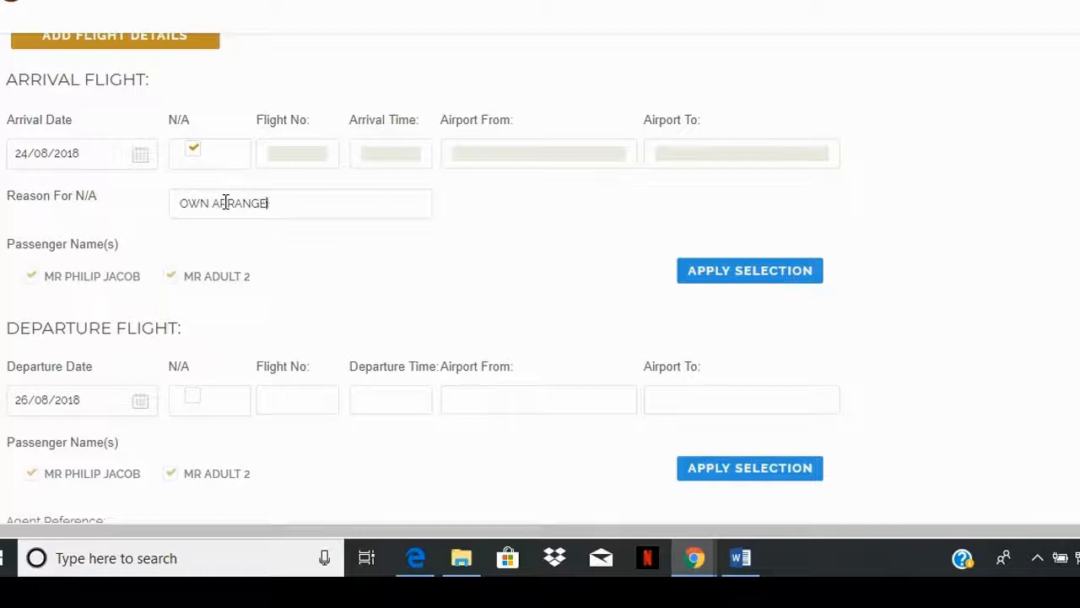
Step: Mark the departure flight as N/A with the reason OWN ARRANGEMENT
{"action": "scroll", "coordinate": [442, 258], "scroll_direction": "down", "scroll_amount": 2}
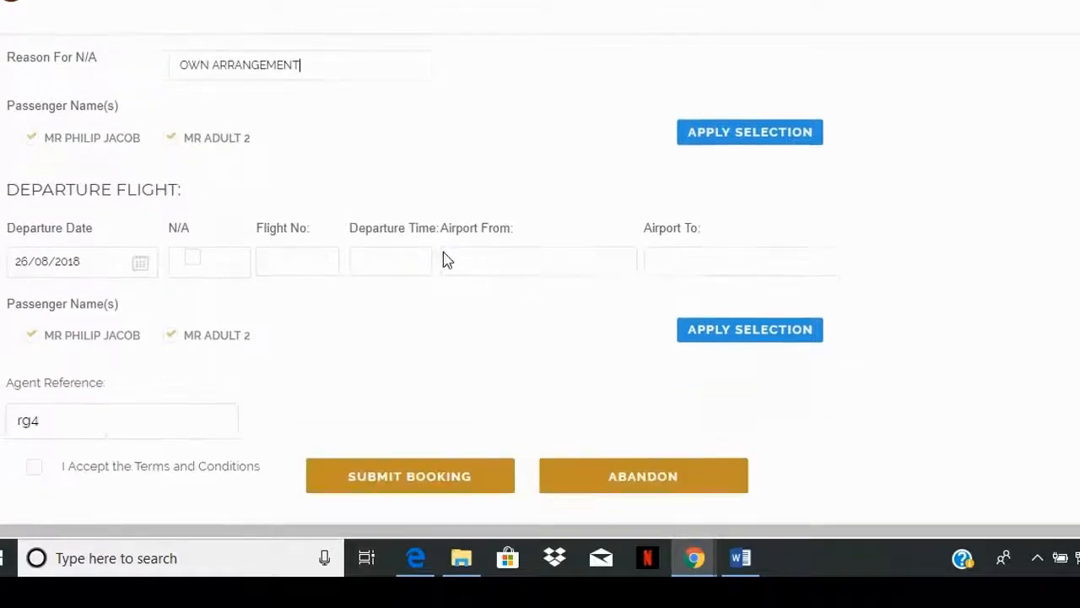
{"action": "left_click", "coordinate": [194, 264]}
{"action": "left_click", "coordinate": [220, 312]}
{"action": "type", "text": "oWN ARRANGEMENT"}
Step: Accept the terms and conditions, submit the booking, and copy the new booking's reference before closing the result message
{"action": "scroll", "coordinate": [221, 313], "scroll_direction": "down", "scroll_amount": 2}
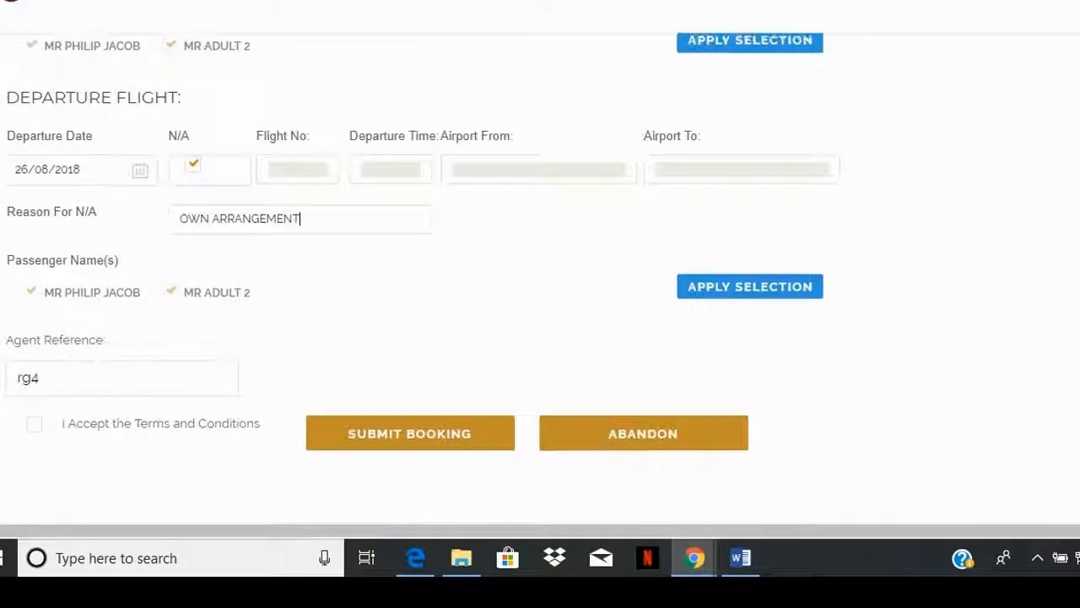
{"action": "scroll", "coordinate": [152, 340], "scroll_direction": "down", "scroll_amount": 2}
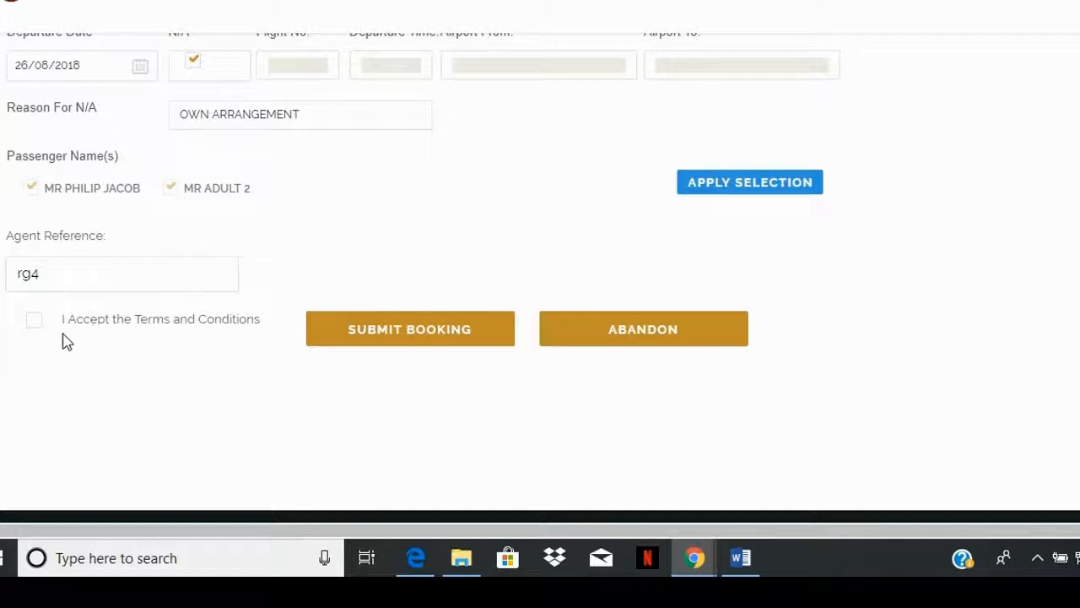
{"action": "left_click", "coordinate": [36, 326]}
{"action": "left_click", "coordinate": [322, 342]}
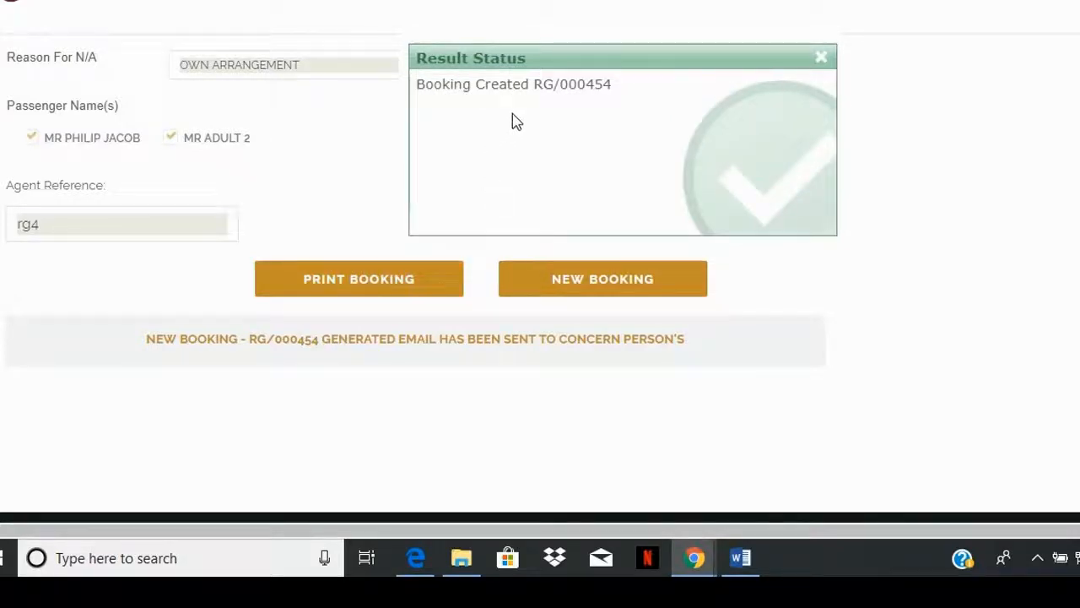
{"action": "left_click_drag", "start_coordinate": [536, 88], "coordinate": [617, 90]}
{"action": "key", "text": "ctrl+c"}
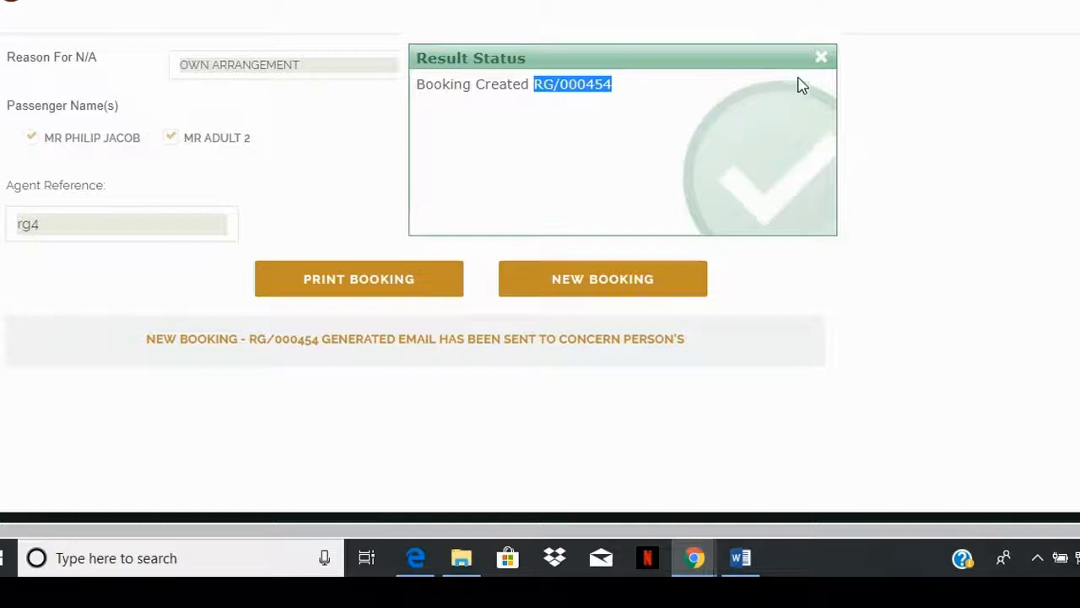
{"action": "left_click", "coordinate": [823, 60]}
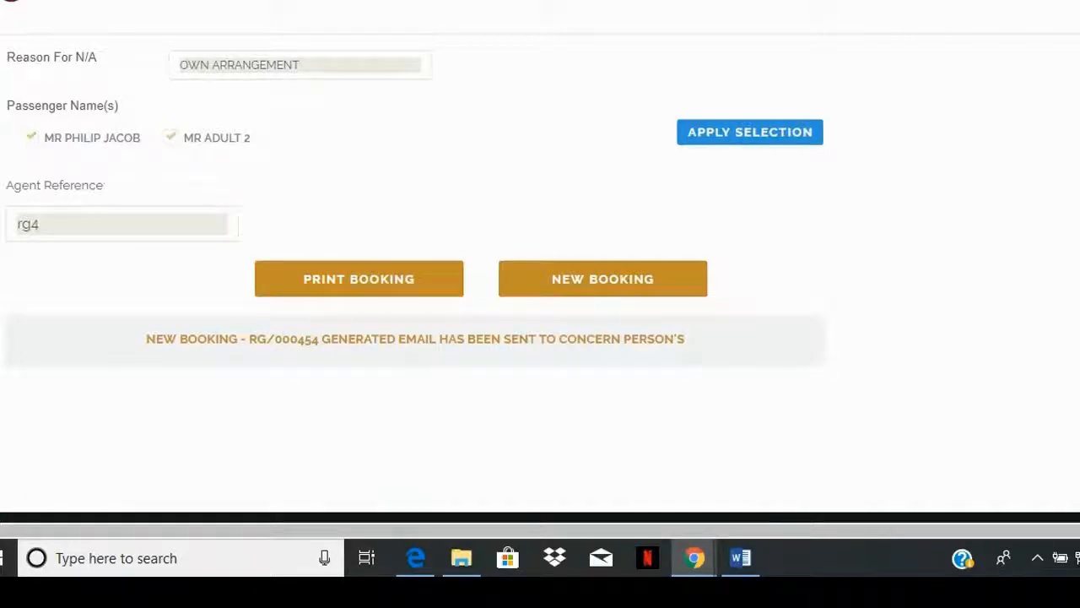
Step: Open the bookings search in the account and enter the copied booking reference
{"action": "scroll", "coordinate": [414, 278], "scroll_direction": "up", "scroll_amount": 3}
{"action": "scroll", "coordinate": [540, 279], "scroll_direction": "up", "scroll_amount": 10}
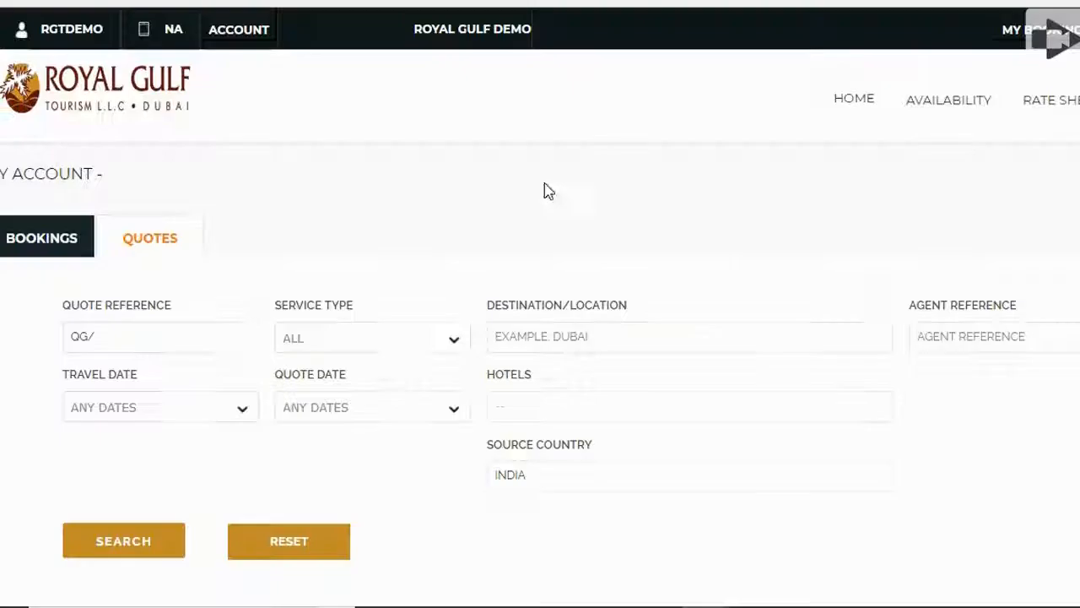
{"action": "left_click", "coordinate": [241, 34]}
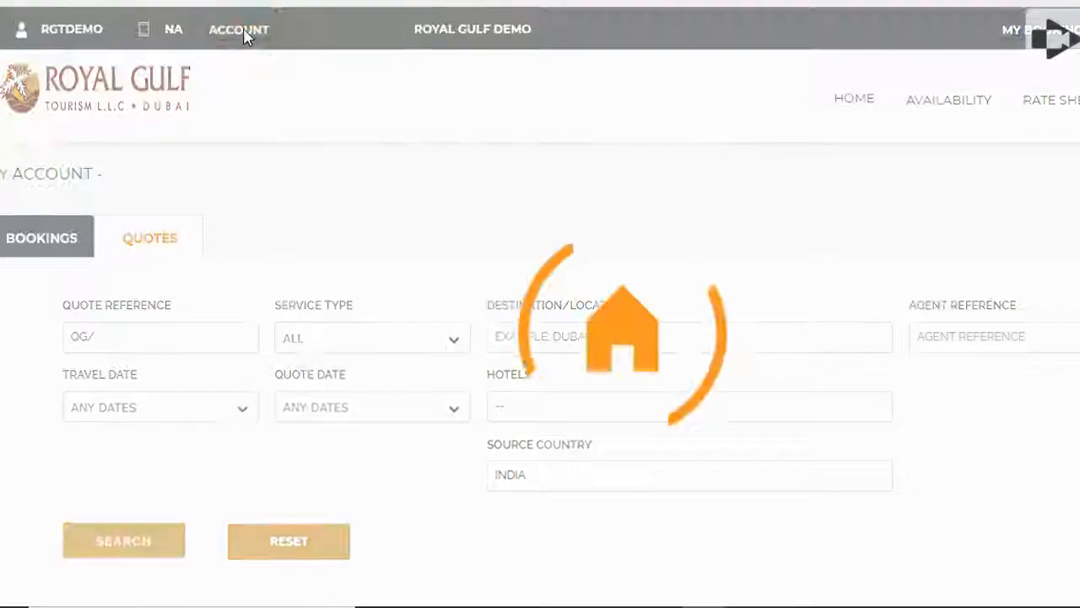
{"action": "left_click", "coordinate": [58, 173]}
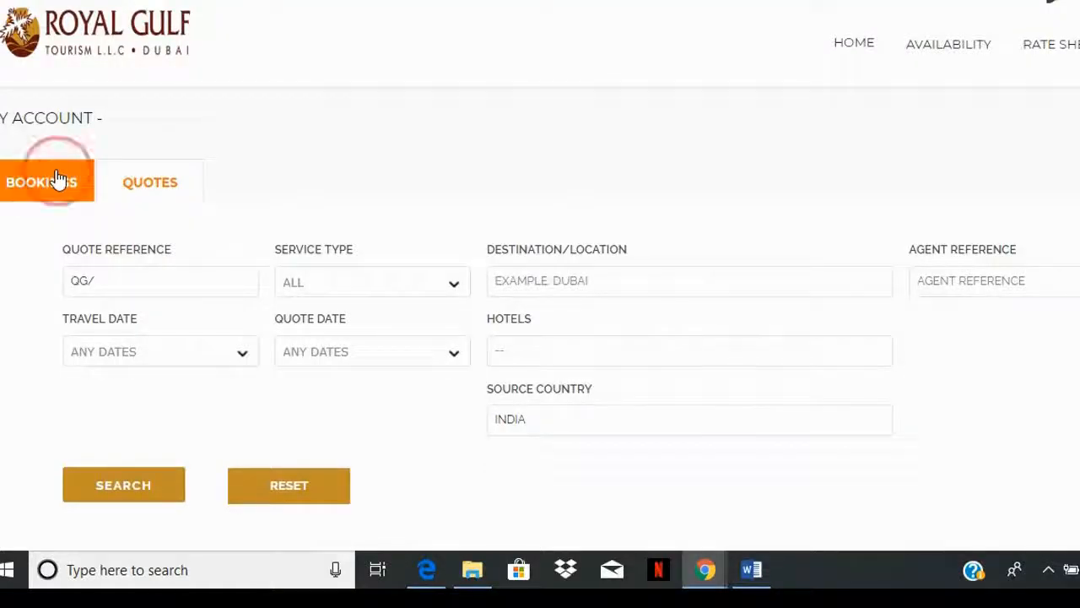
{"action": "left_click_drag", "start_coordinate": [125, 279], "coordinate": [46, 284]}
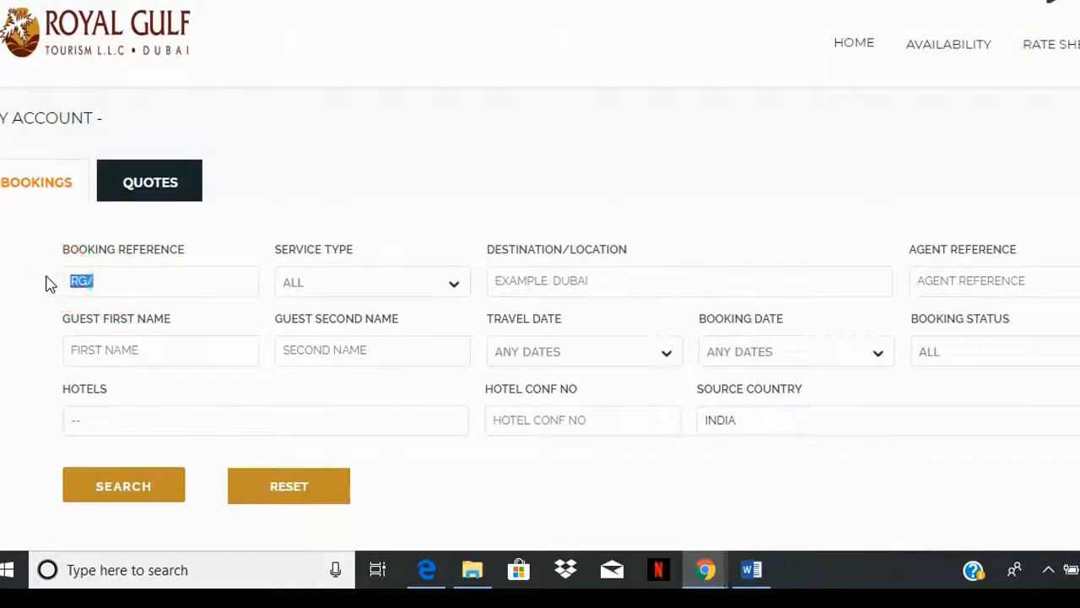
{"action": "key", "text": "ctrl+v"}
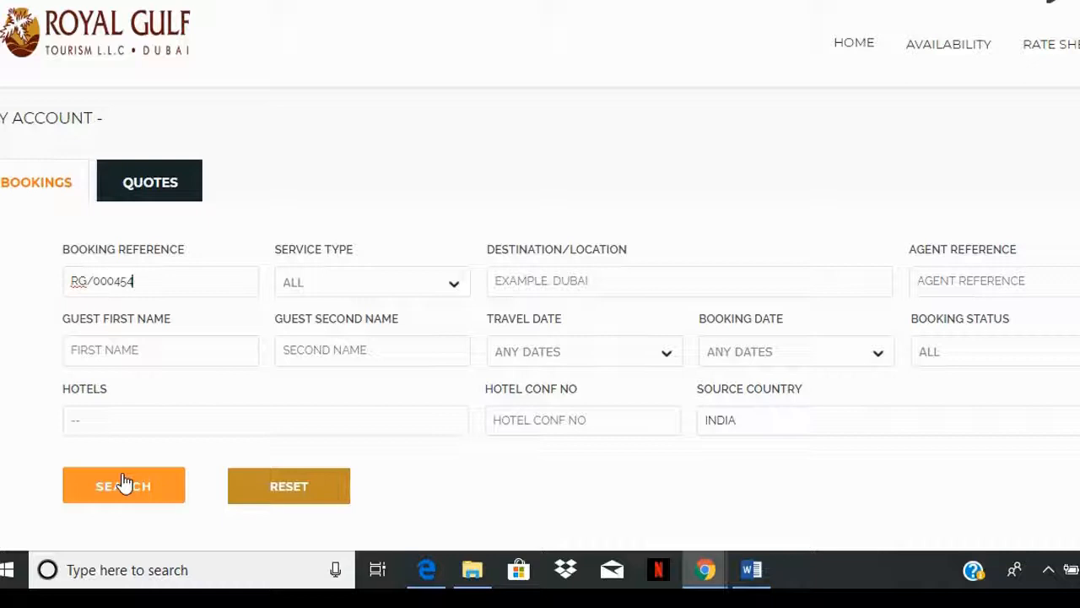
Step: Clear the booking reference and search for bookings without it
{"action": "left_click_drag", "start_coordinate": [145, 278], "coordinate": [1, 271]}
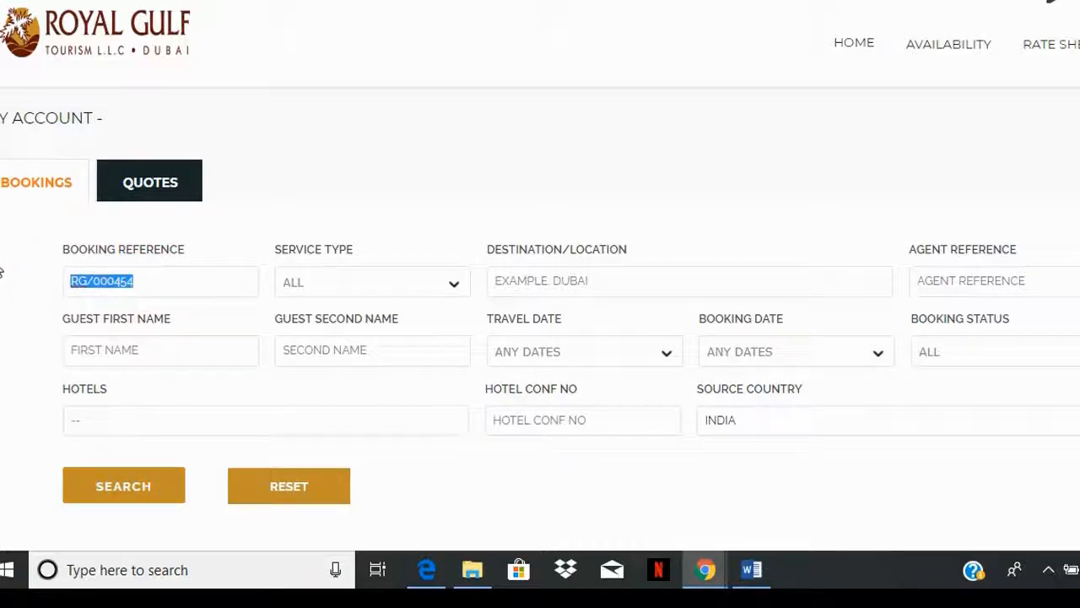
{"action": "key", "text": "BackSpace"}
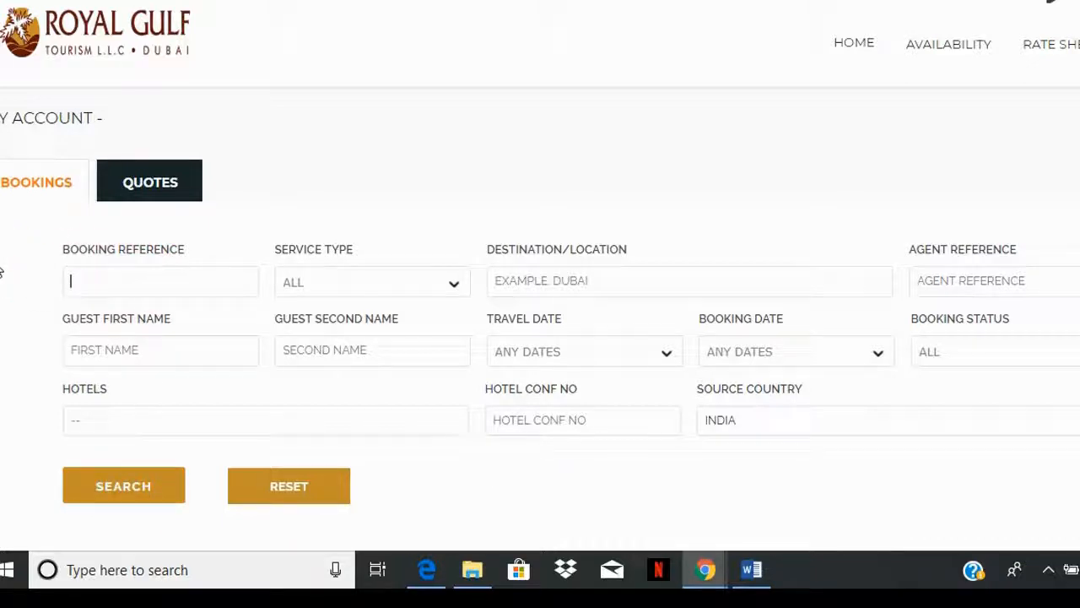
{"action": "left_click", "coordinate": [160, 492]}
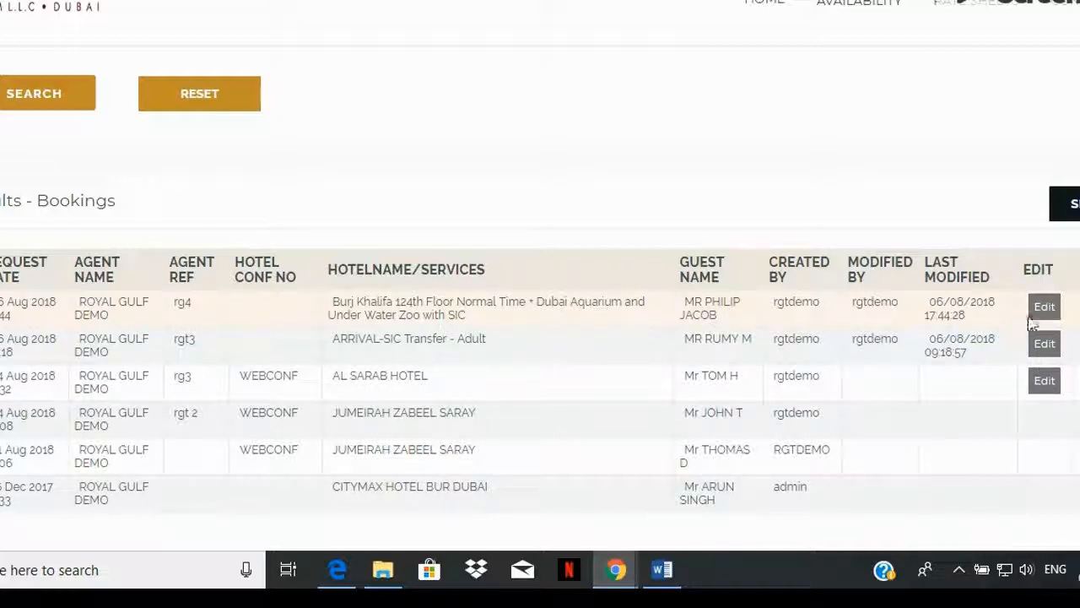
Step: Return to the booking site's home page
{"action": "scroll", "coordinate": [905, 276], "scroll_direction": "up", "scroll_amount": 5}
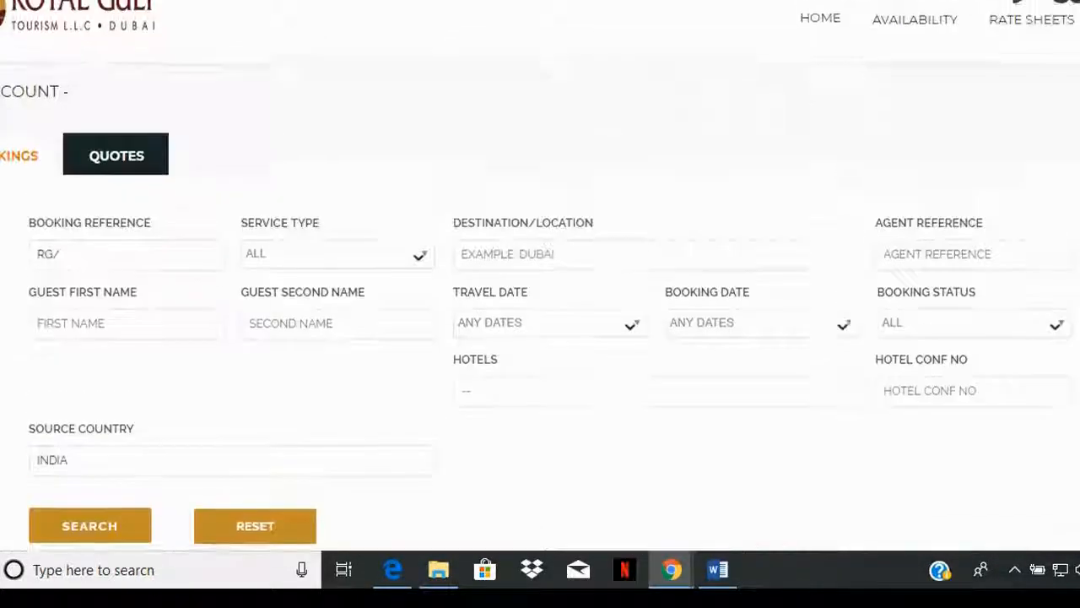
{"action": "left_click", "coordinate": [98, 42]}
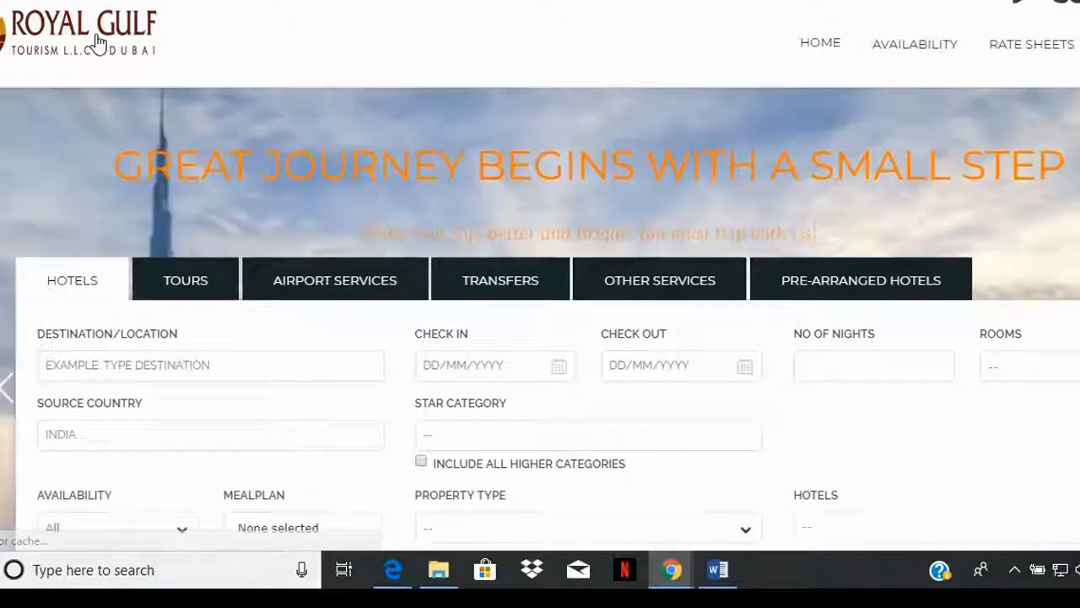